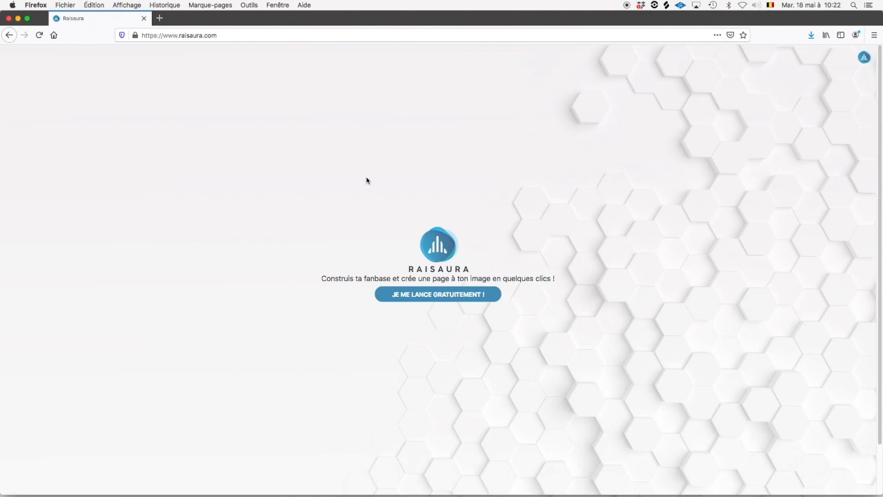
Start the free fan-page sign-up with the home page's 'JE ME LANCE GRATUITEMENT !' button.
left_click(465, 297)
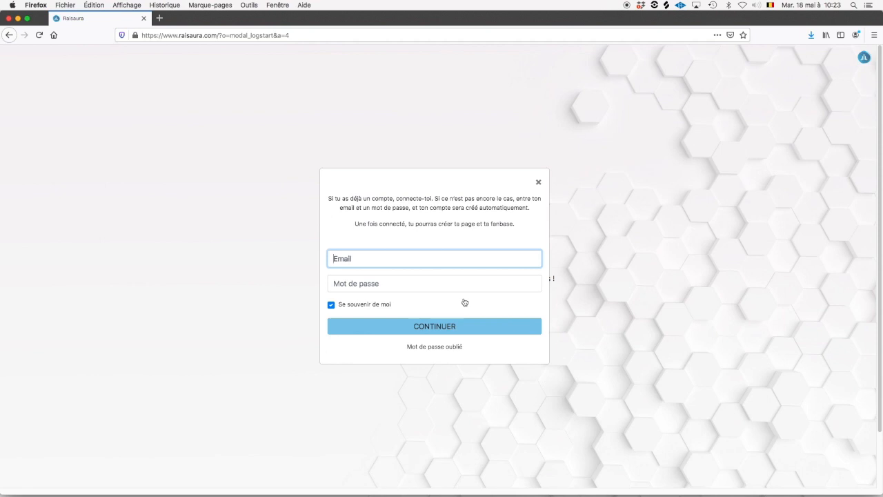
Register with the band's e-mail address and a password, then dismiss the account-created popup.
key("Tab")
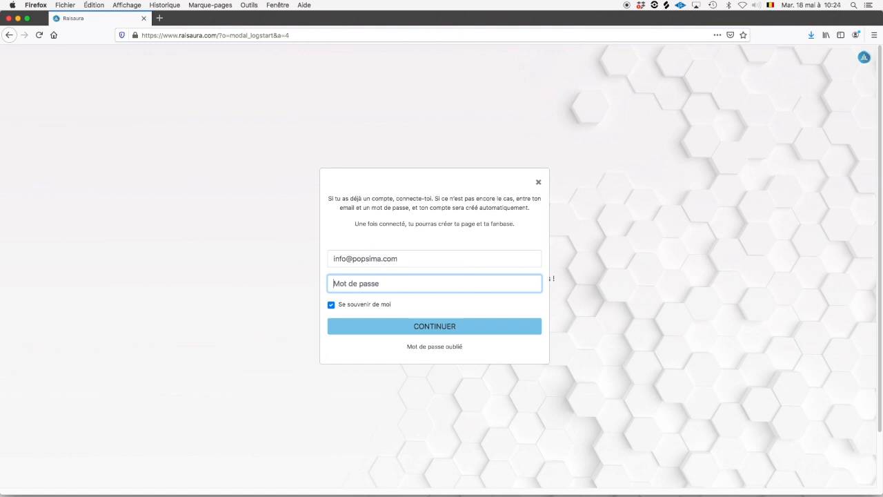
type("••••••••••")
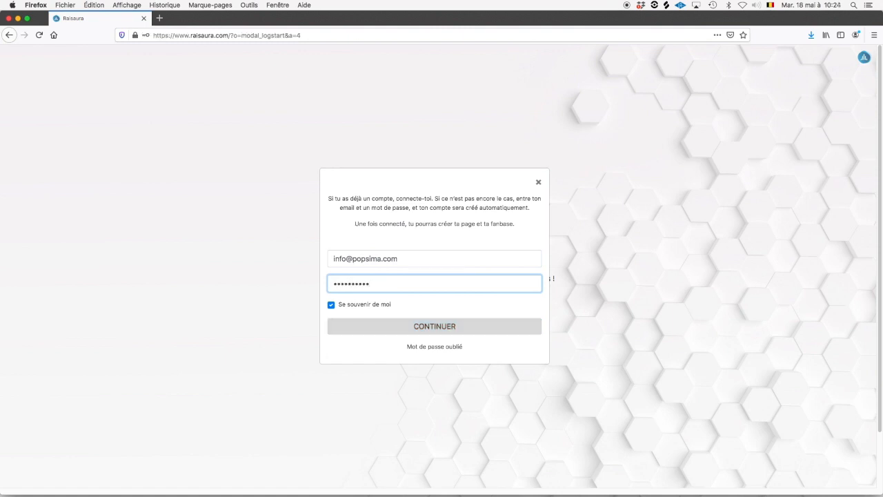
left_click(460, 332)
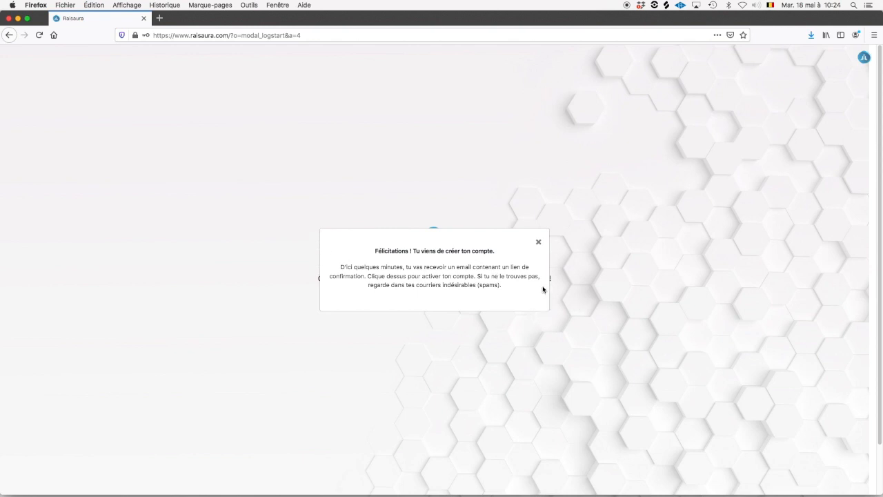
left_click(538, 243)
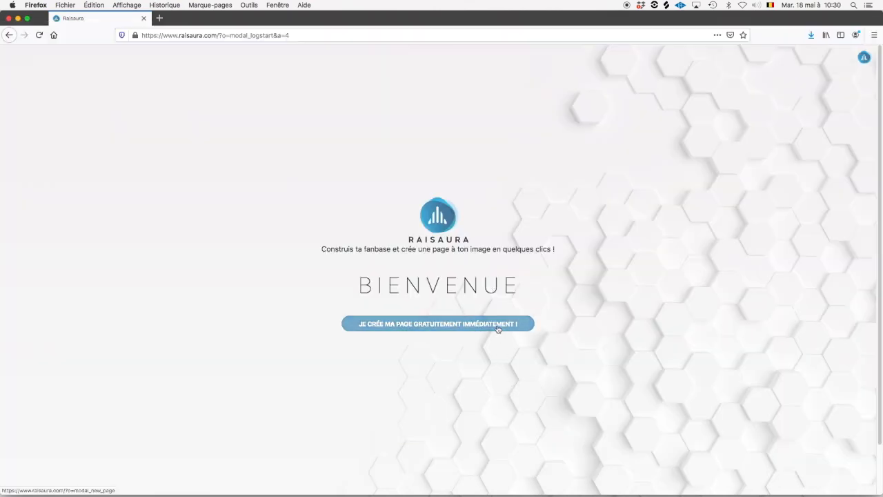
Create a free fan page named 'Popsima' from the Bienvenue screen.
left_click(495, 327)
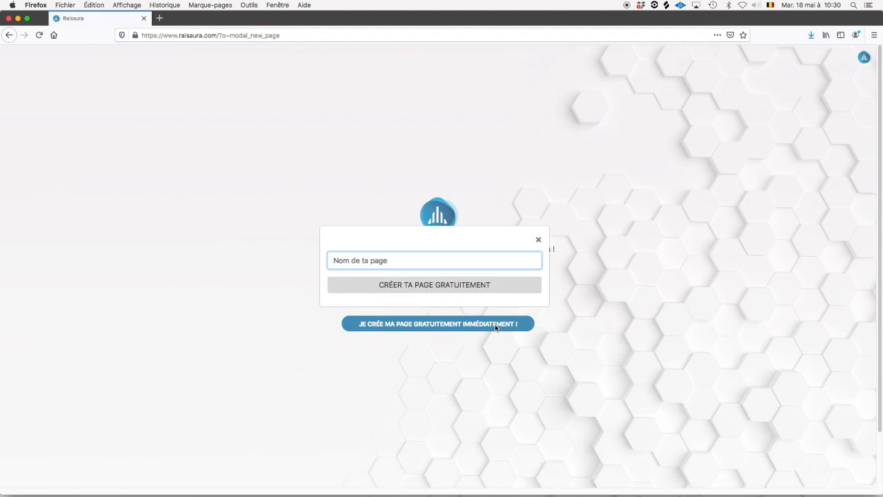
type("Popsima")
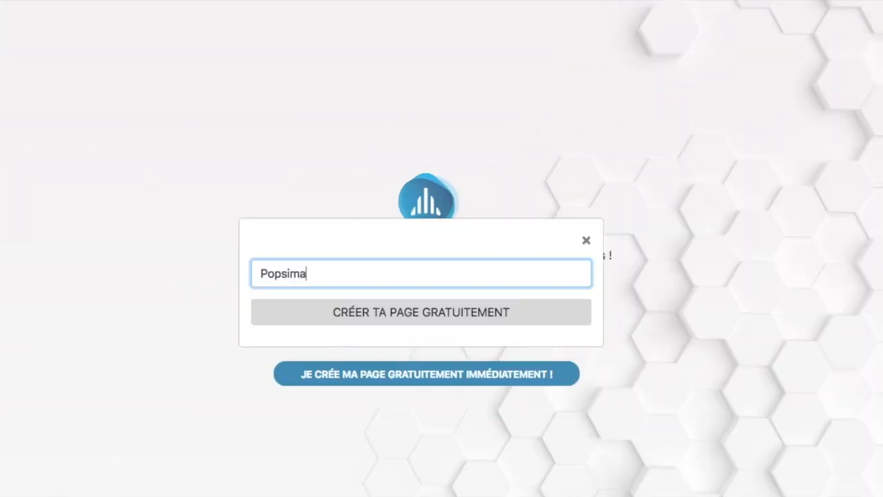
left_click(501, 319)
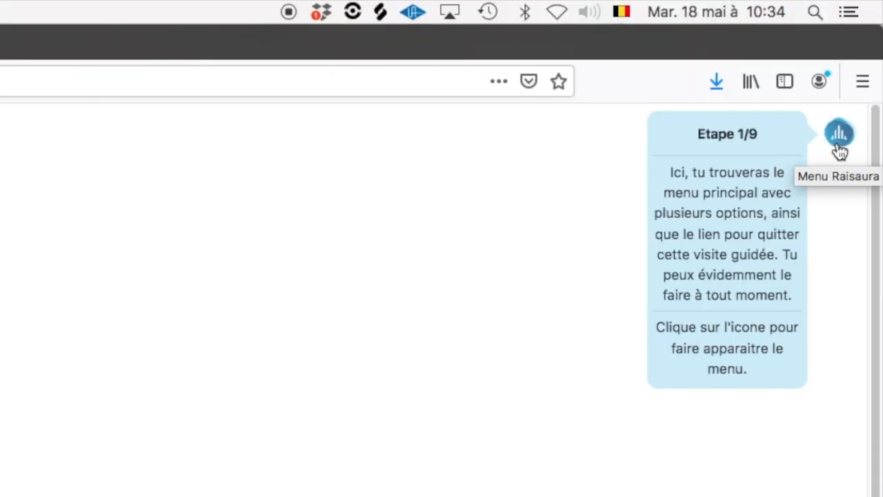
In Popsima's page settings, enter the Facebook, Spotify, Deezer and contact e-mail links.
left_click(839, 135)
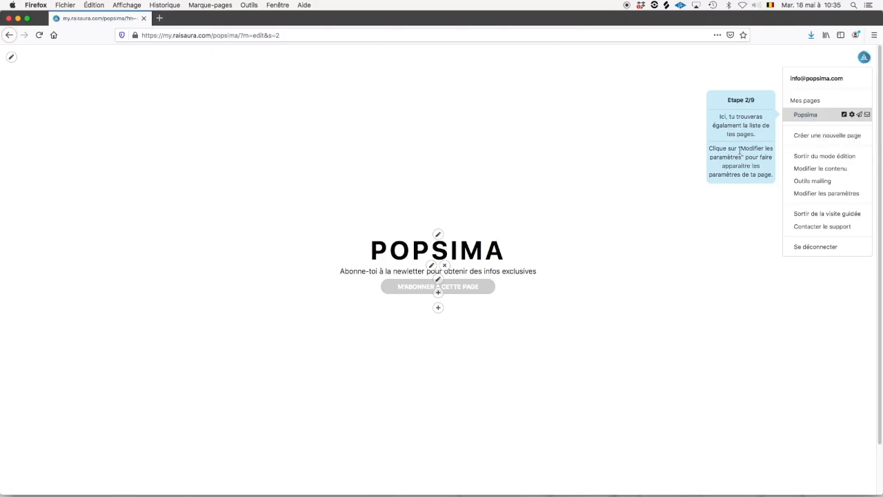
left_click(821, 195)
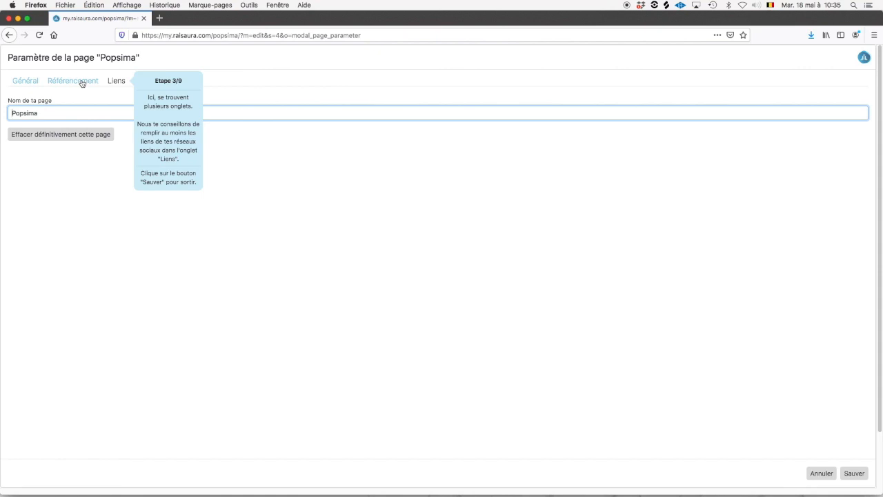
left_click(82, 84)
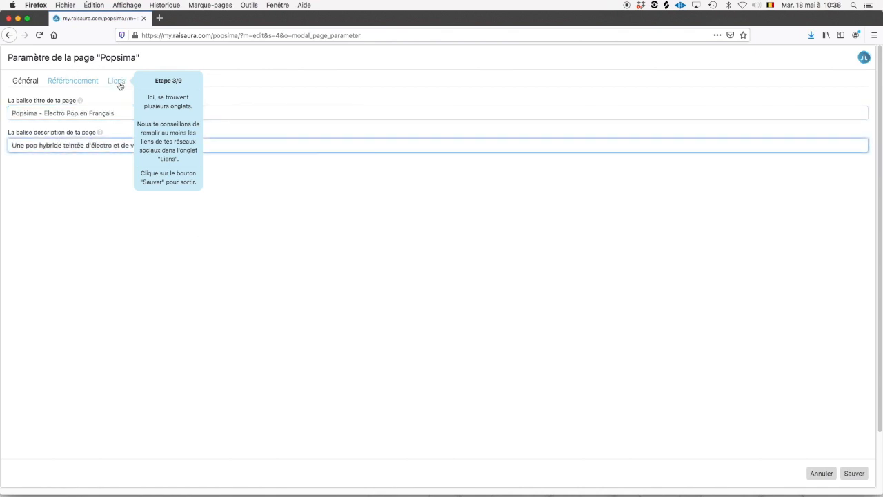
left_click(119, 83)
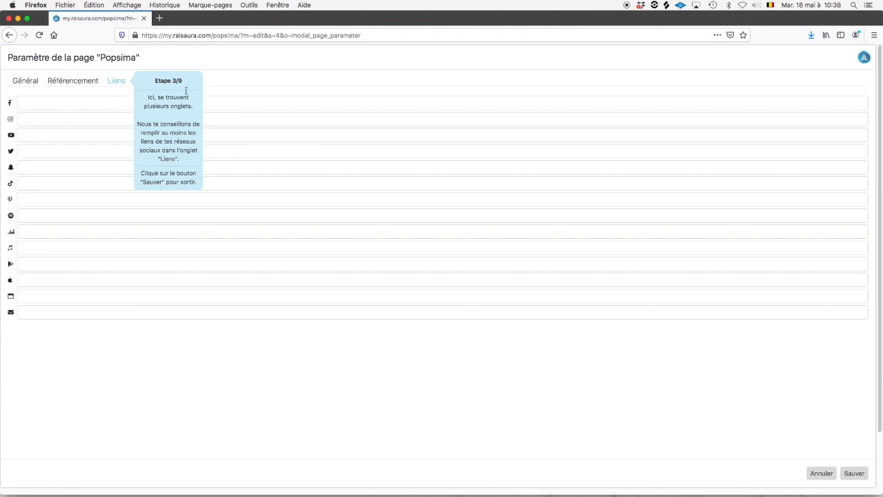
left_click(44, 104)
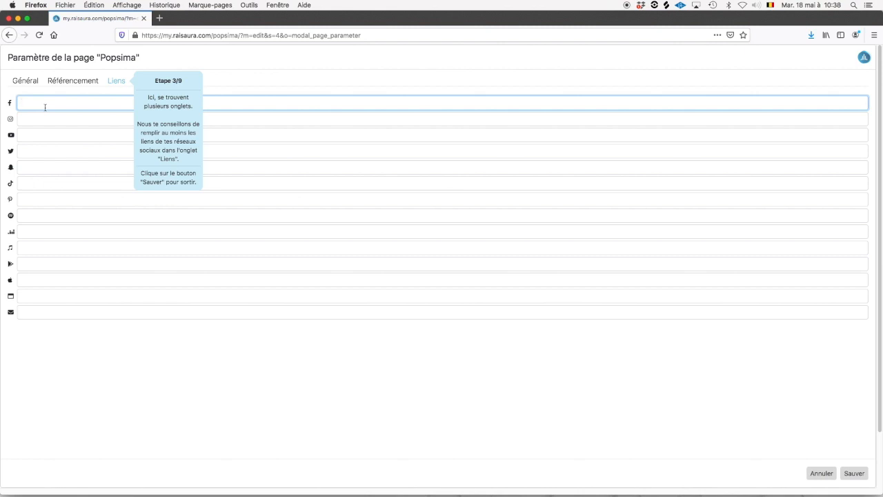
left_click(25, 310)
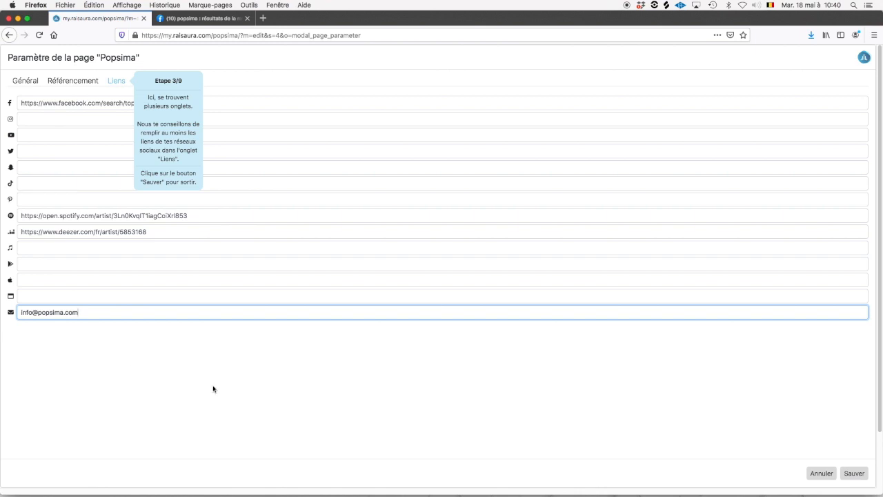
Save the links and give the page background a blue and blue-purple colour filter.
left_click(855, 473)
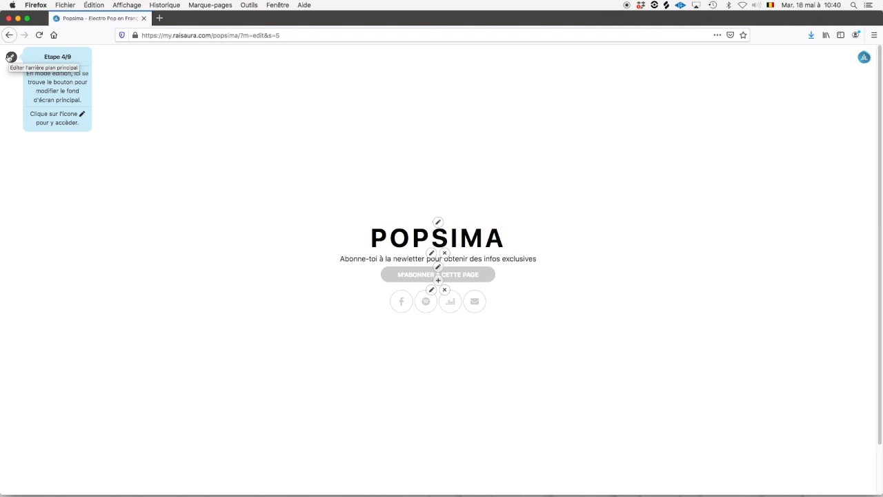
left_click(11, 57)
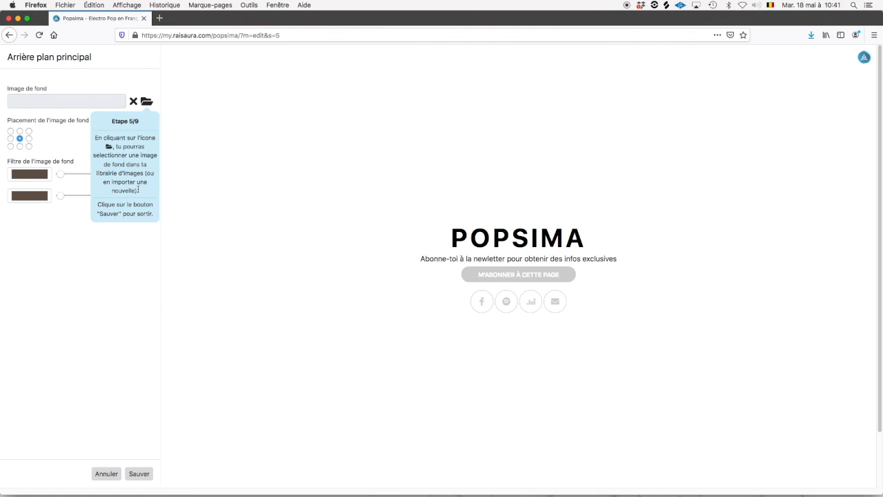
left_click(38, 177)
left_click_drag(284, 306, 237, 306)
left_click_drag(262, 269, 252, 262)
left_click(29, 195)
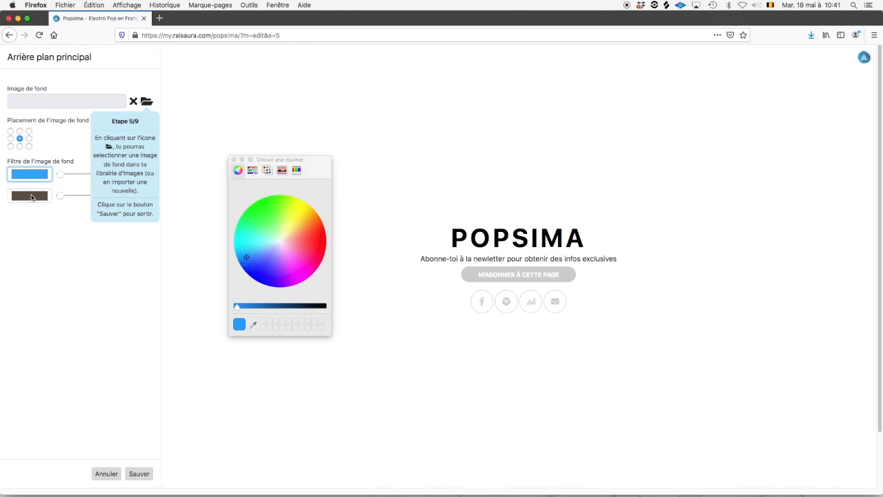
left_click_drag(279, 307, 243, 306)
left_click(264, 265)
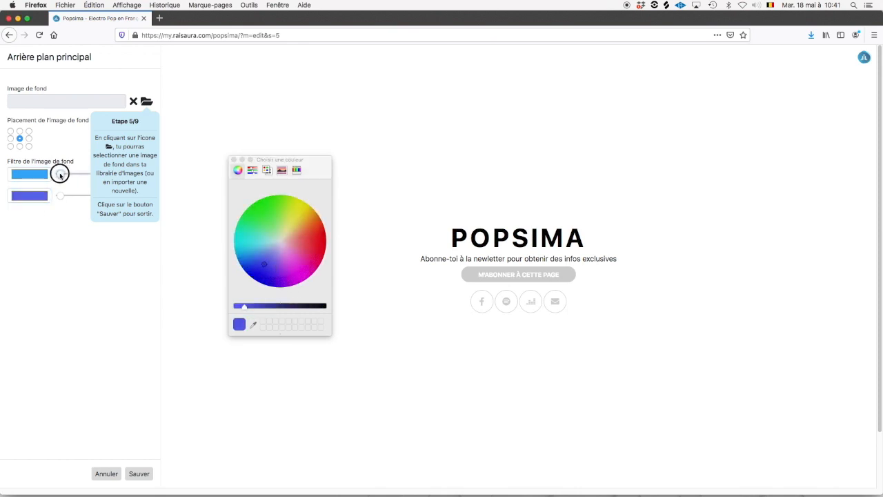
left_click_drag(59, 173, 103, 177)
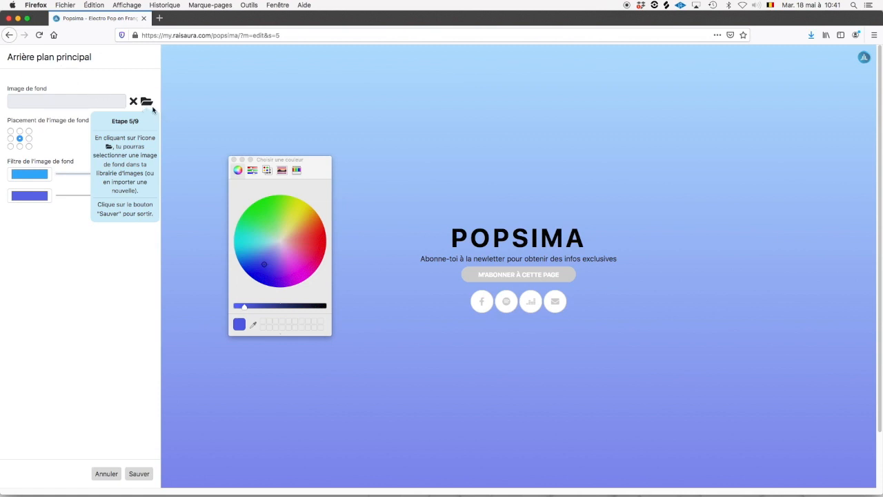
Upload 186036019_18092.png as the background photo, weaken the filter, and save.
left_click(149, 103)
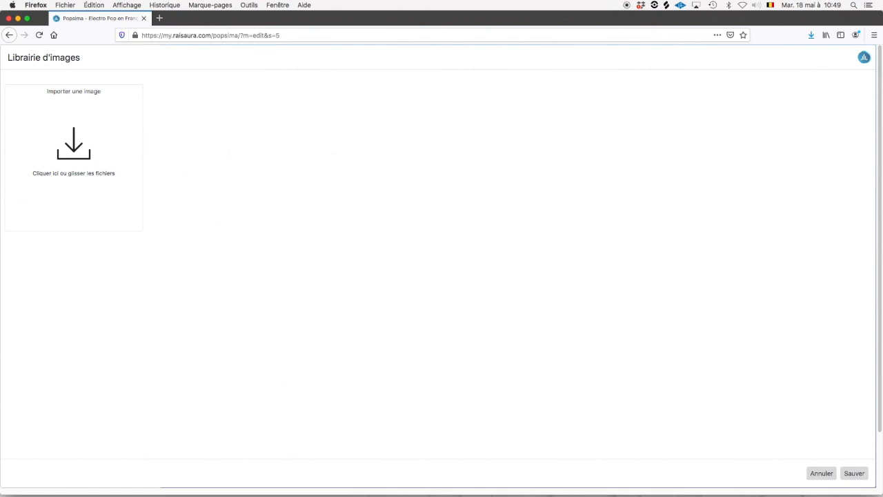
left_click(73, 144)
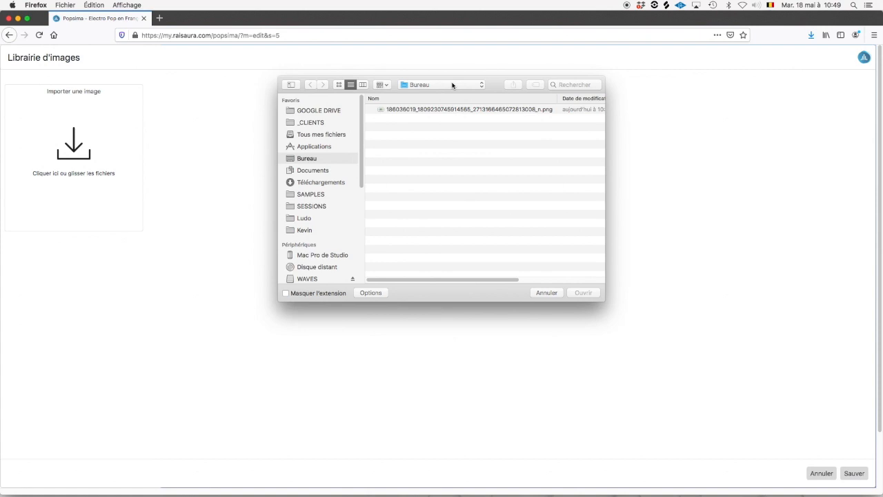
left_click(454, 111)
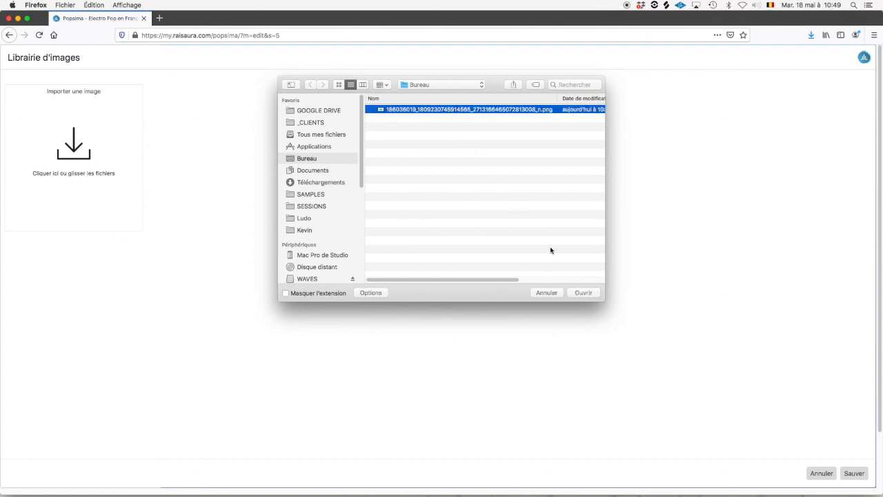
left_click(590, 296)
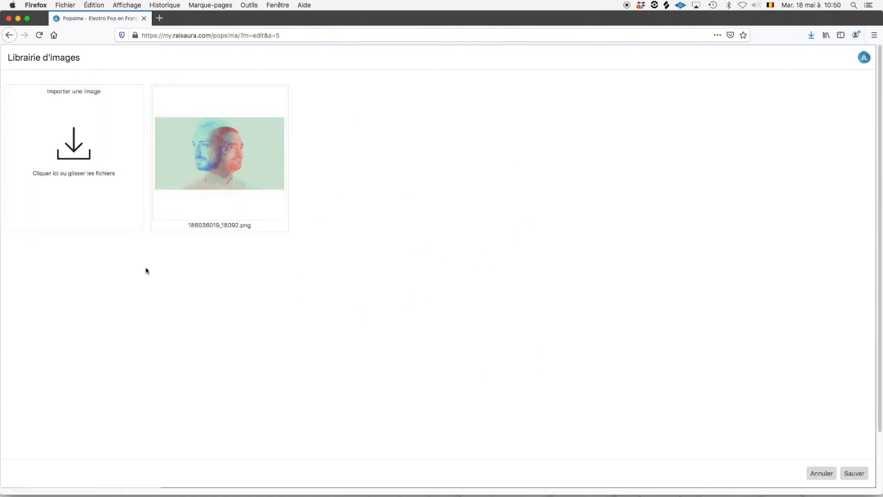
left_click(205, 211)
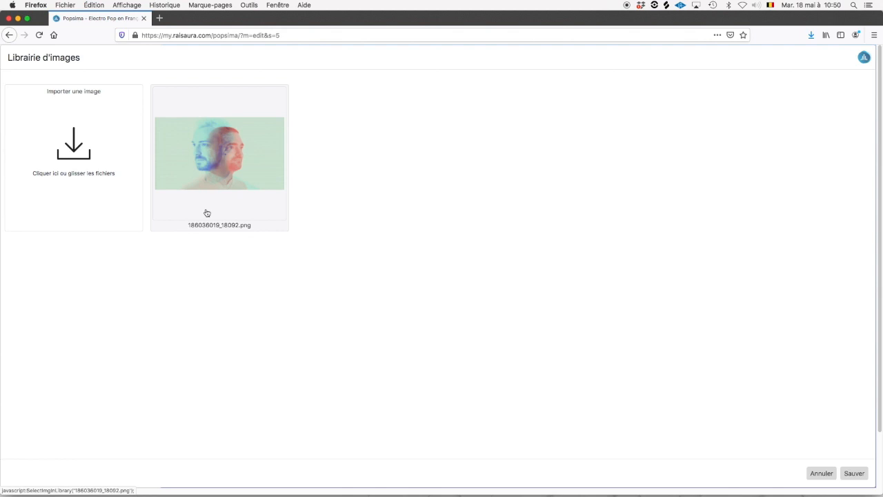
left_click(862, 475)
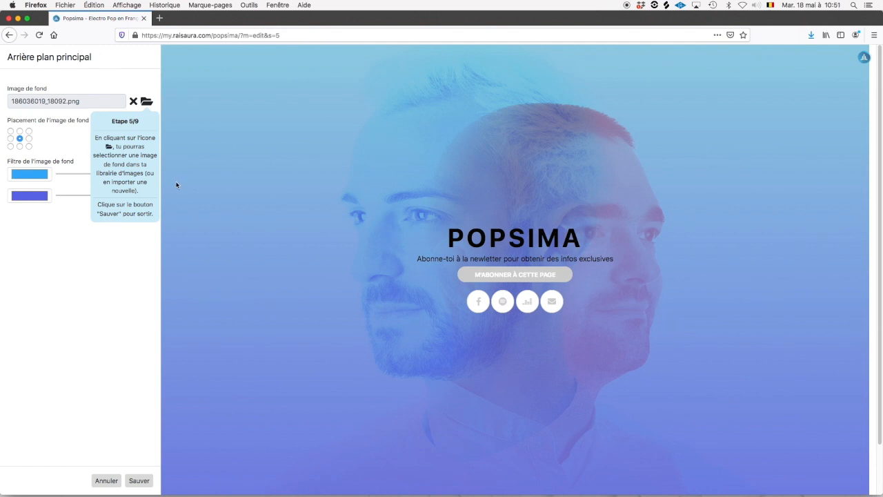
left_click_drag(83, 196, 60, 173)
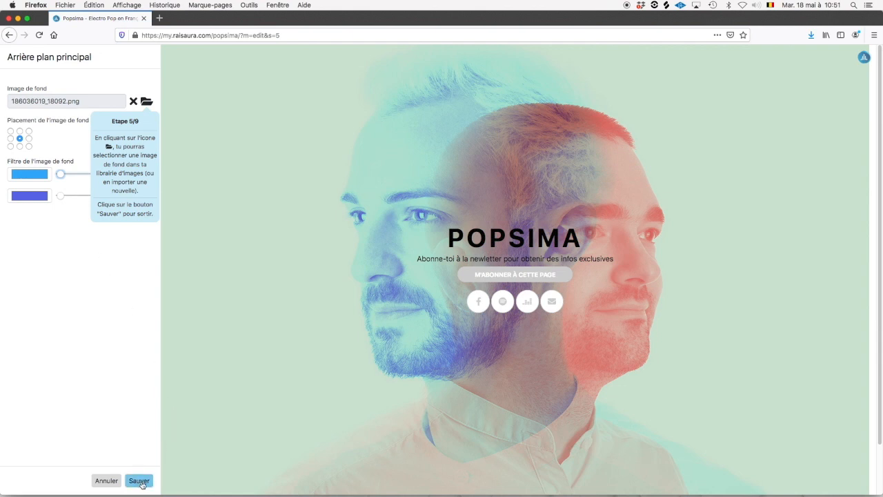
left_click(138, 481)
scroll(330, 393, "down", 1)
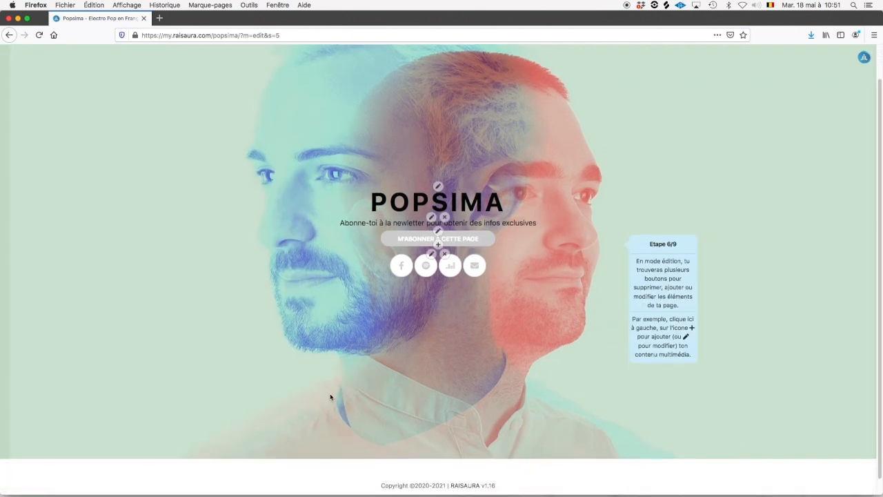
Change the POPSIMA page name colour to blue.
scroll(330, 397, "up", 1)
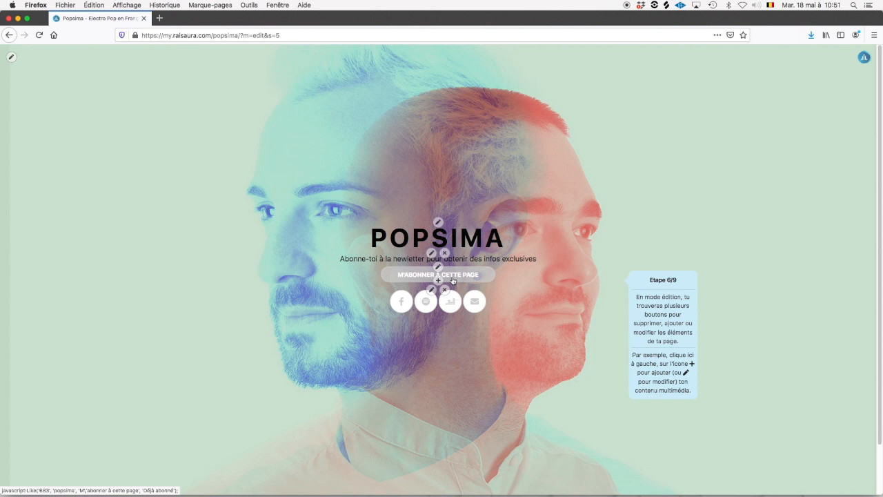
left_click(438, 225)
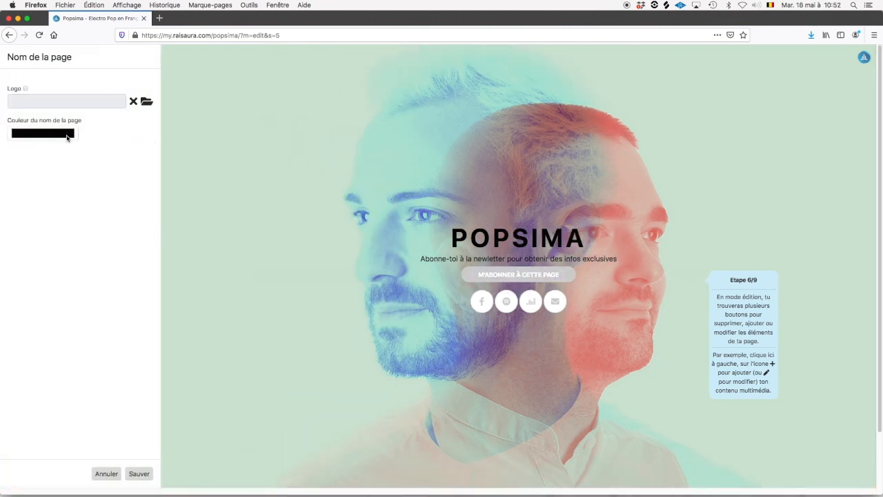
left_click(67, 138)
left_click_drag(322, 303, 207, 313)
left_click(308, 239)
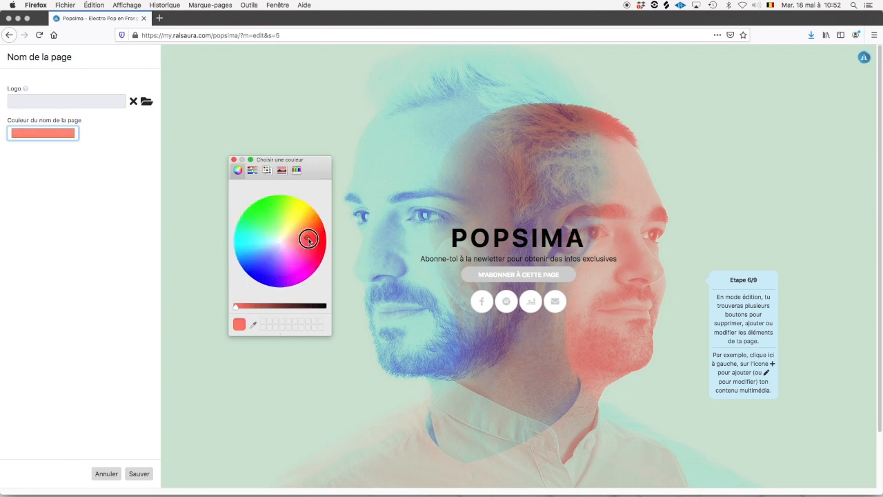
mouse_move(309, 239)
left_mouse_down()
mouse_move(266, 213)
mouse_move(262, 274)
left_mouse_up()
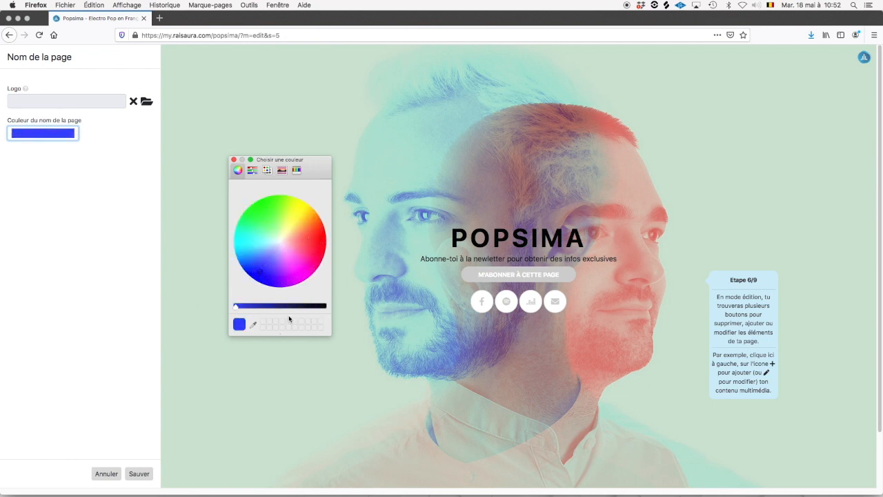
left_click(234, 161)
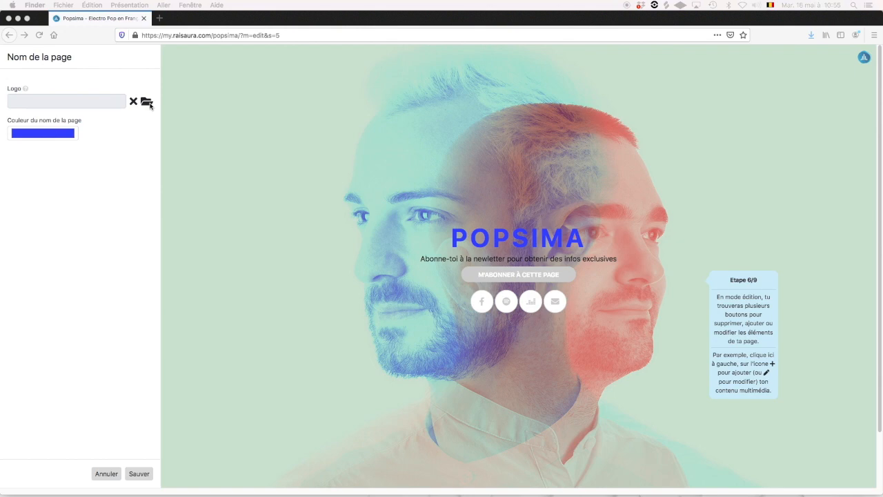
Use the library image 185253446_18798.png as the page logo and save.
left_click(149, 103)
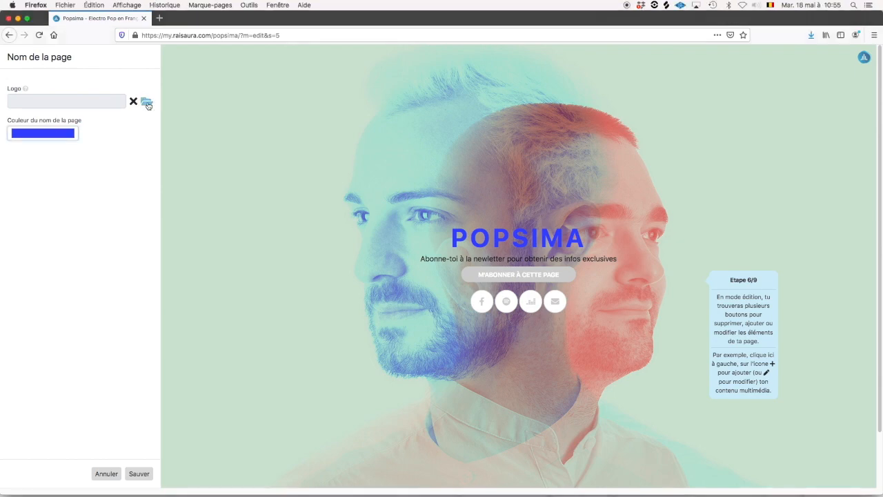
left_click(147, 101)
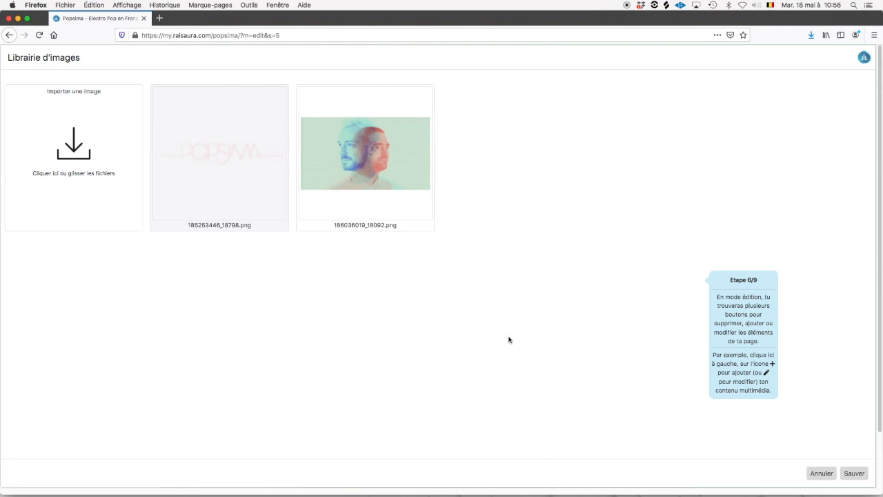
left_click(854, 473)
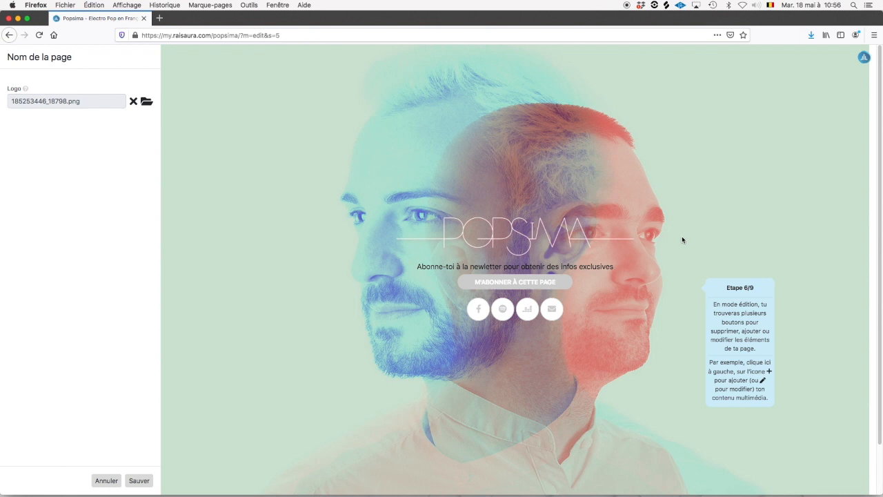
left_click(140, 480)
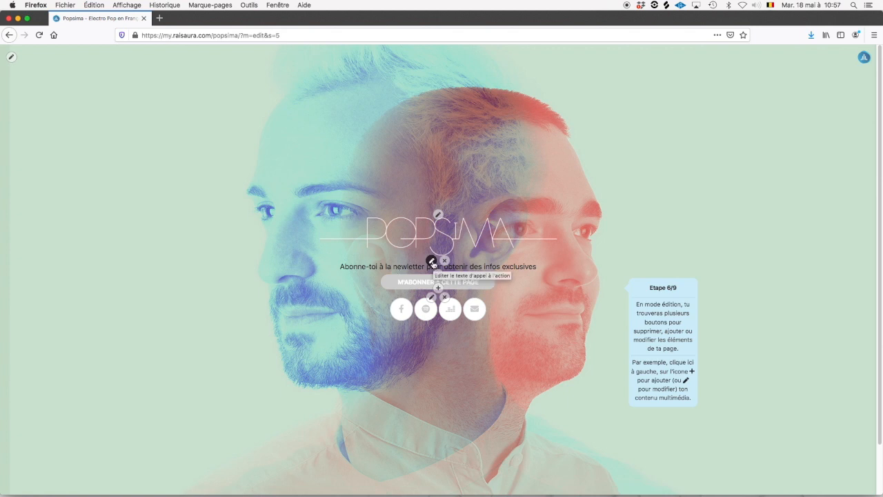
Colour the call-to-action line near-white, sampled from the POPSIMA logo, and save it.
left_click(432, 263)
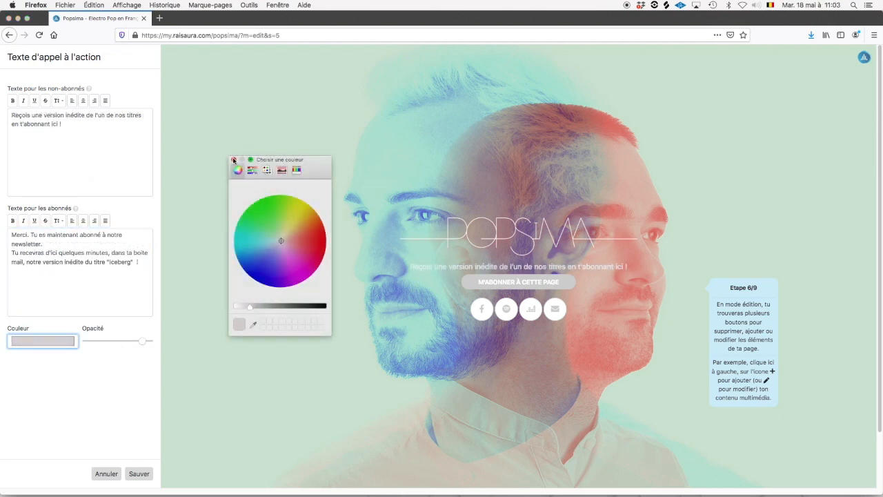
left_click(234, 159)
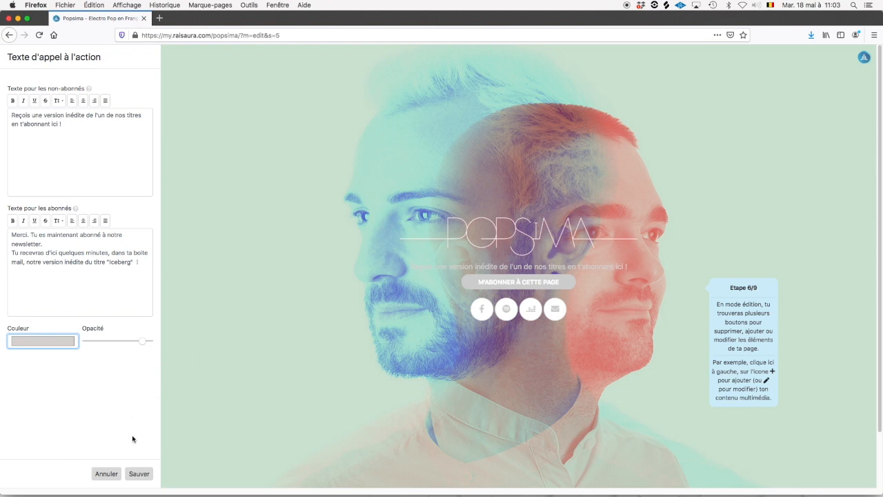
left_click(64, 345)
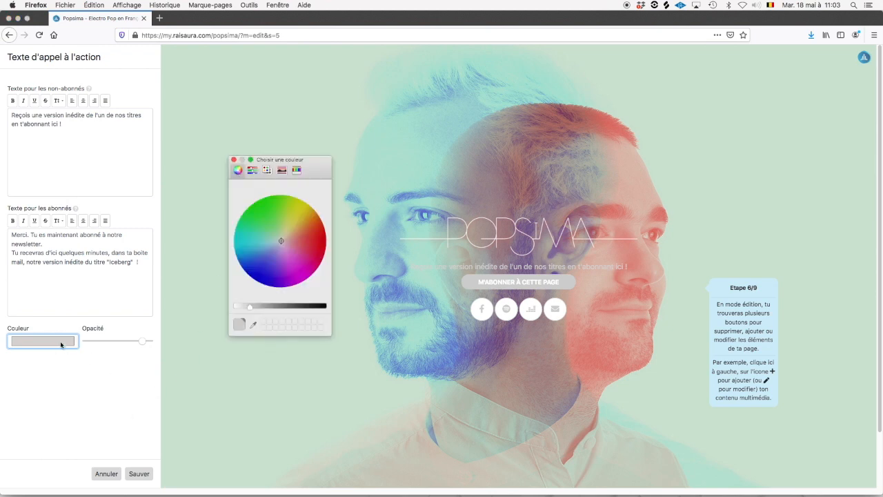
left_click(250, 321)
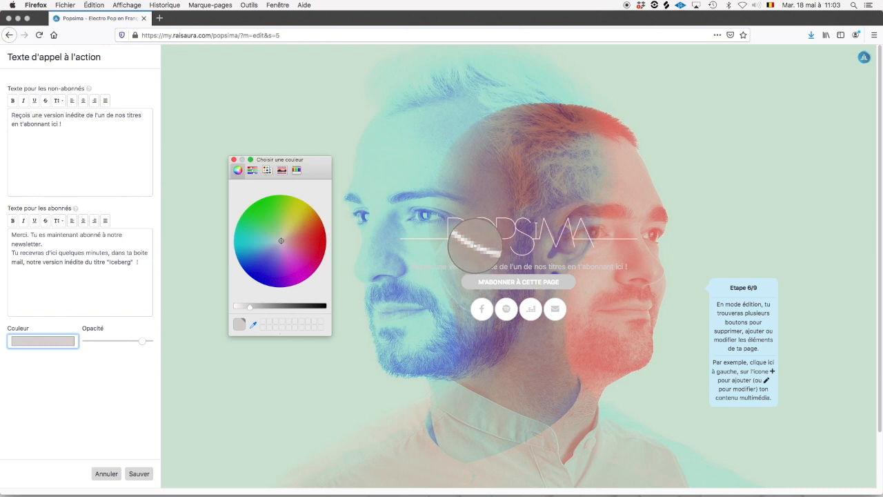
left_click(475, 245)
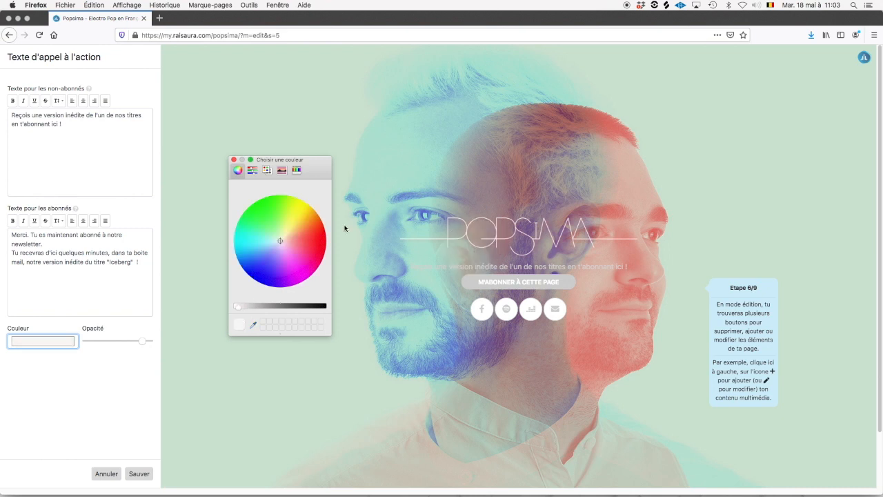
left_click(234, 161)
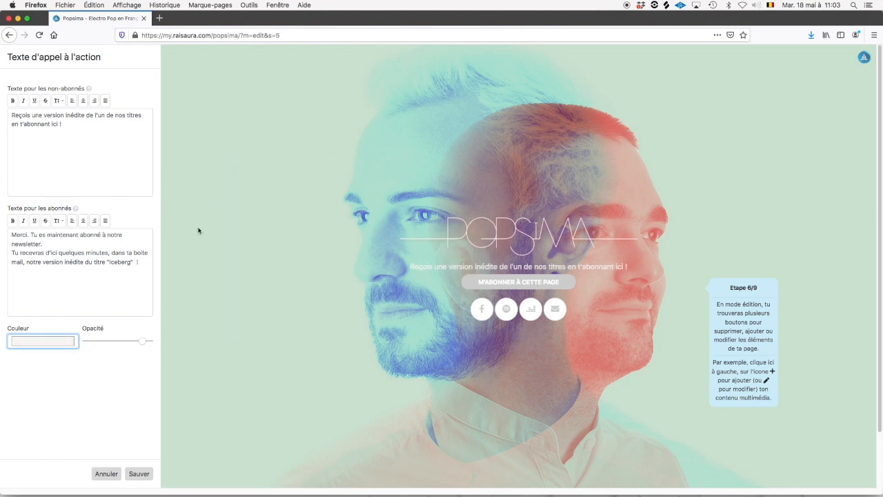
left_click(139, 473)
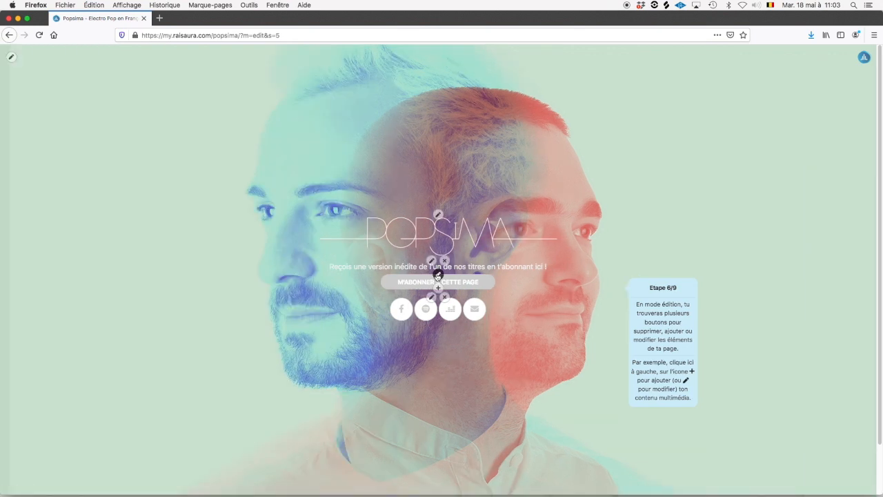
Try the subscribe button's Fond blanc and transparent styles, keeping Fond coloré.
left_click(431, 261)
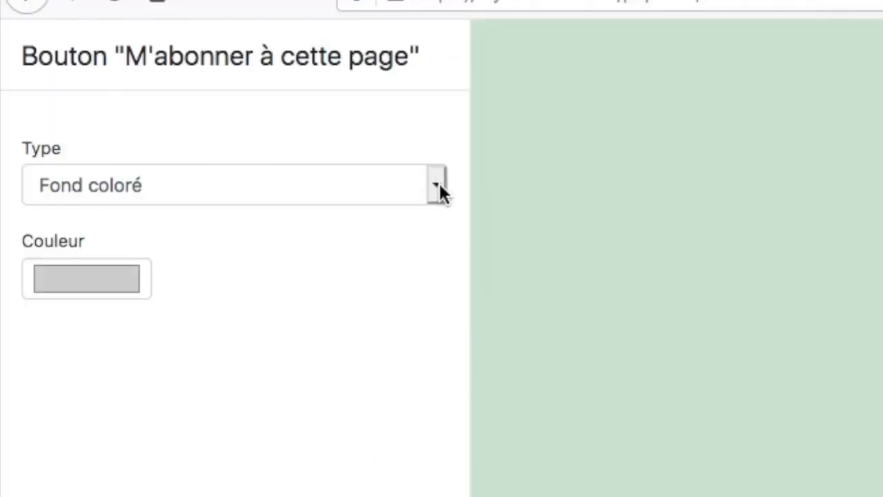
left_click(438, 185)
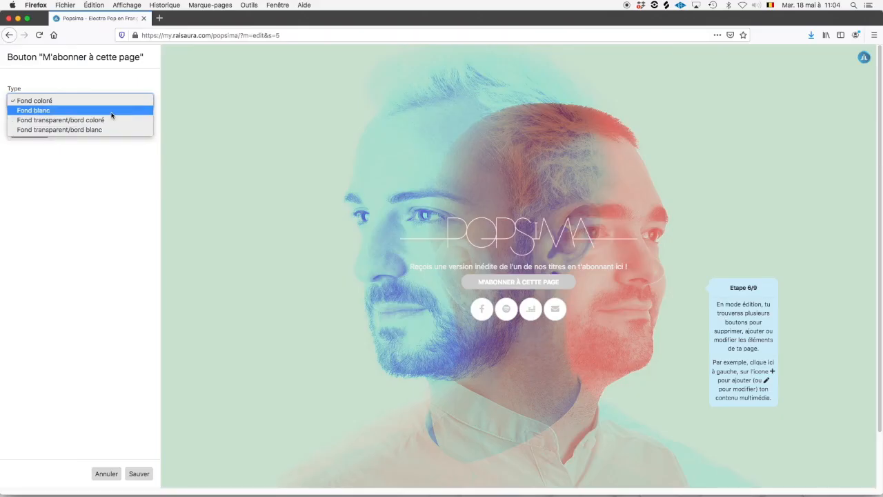
left_click(329, 210)
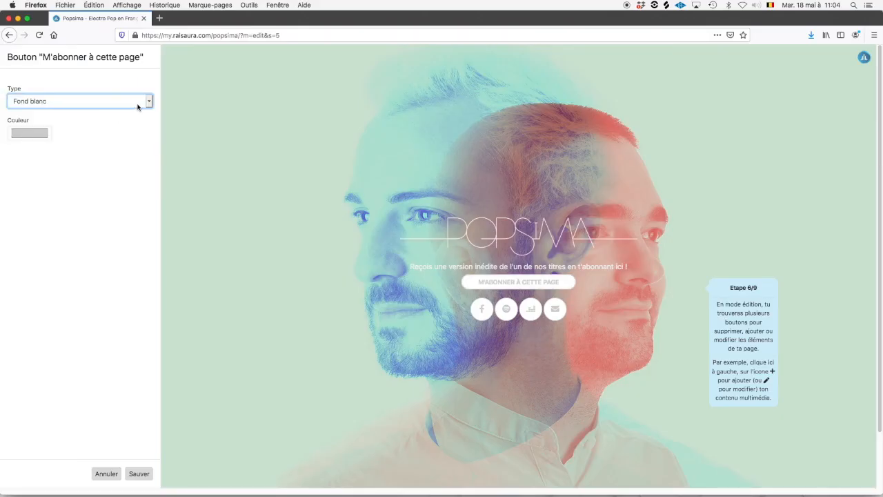
left_click(140, 104)
left_click(140, 110)
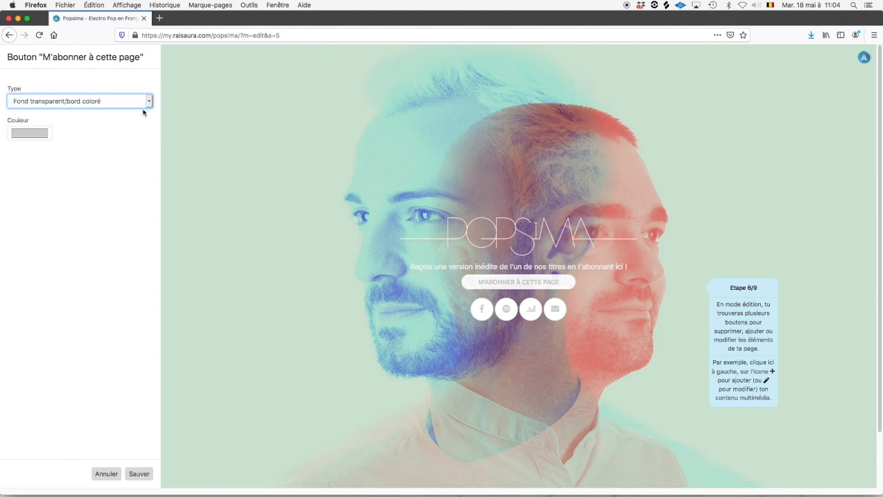
left_click(148, 103)
left_click(148, 111)
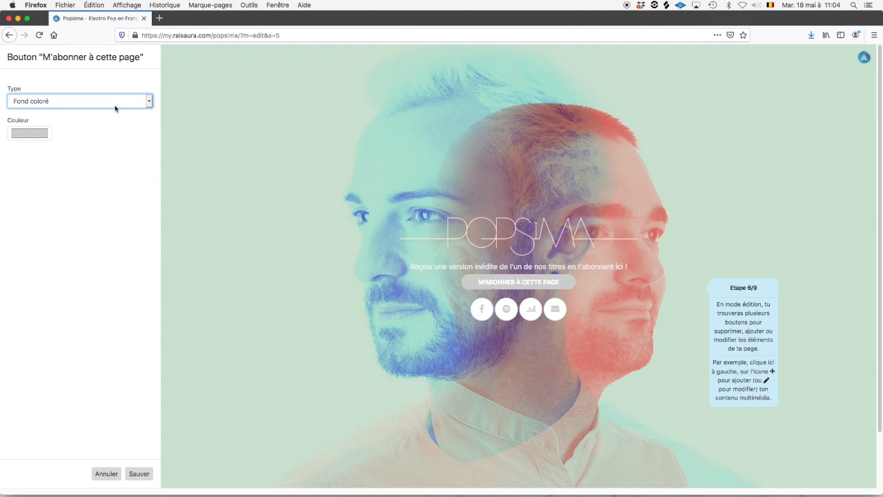
Give the subscribe button a blue sampled from the photo and save it.
left_click(41, 136)
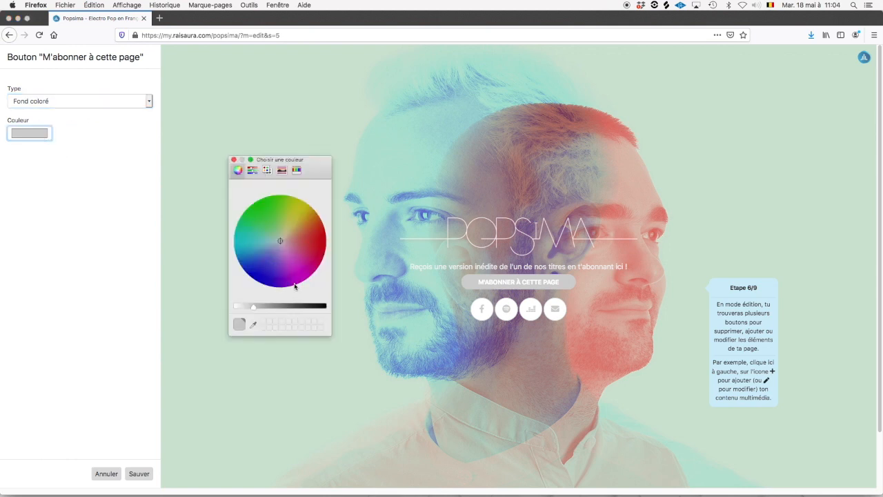
left_click(253, 324)
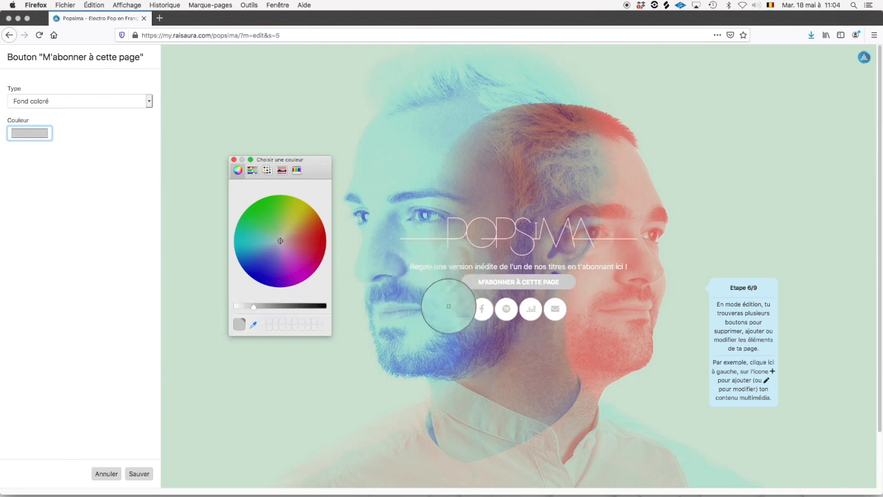
left_click(448, 345)
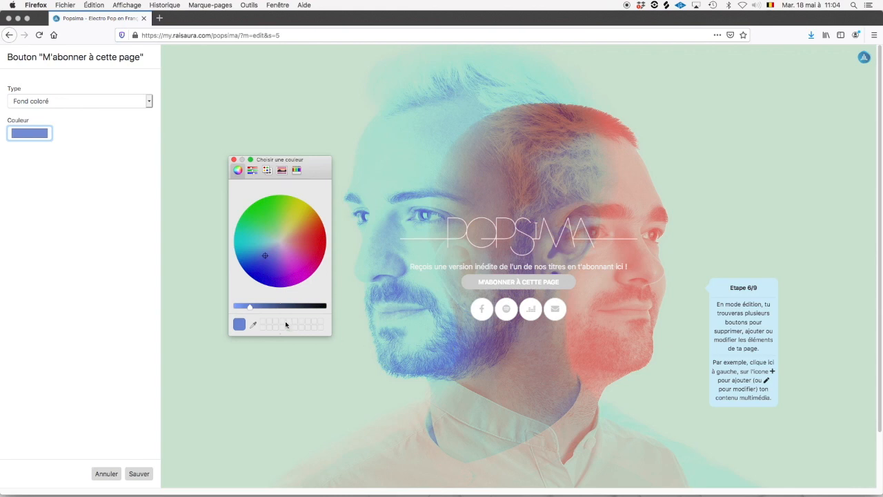
left_click(233, 159)
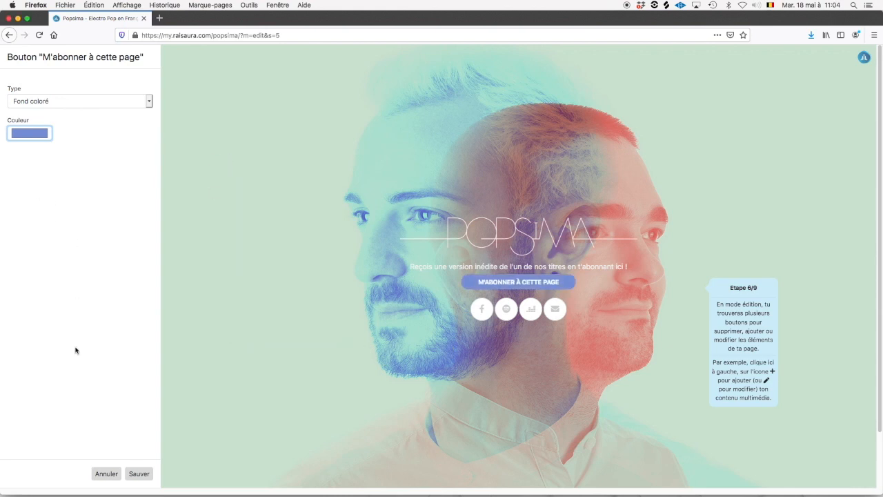
left_click(146, 476)
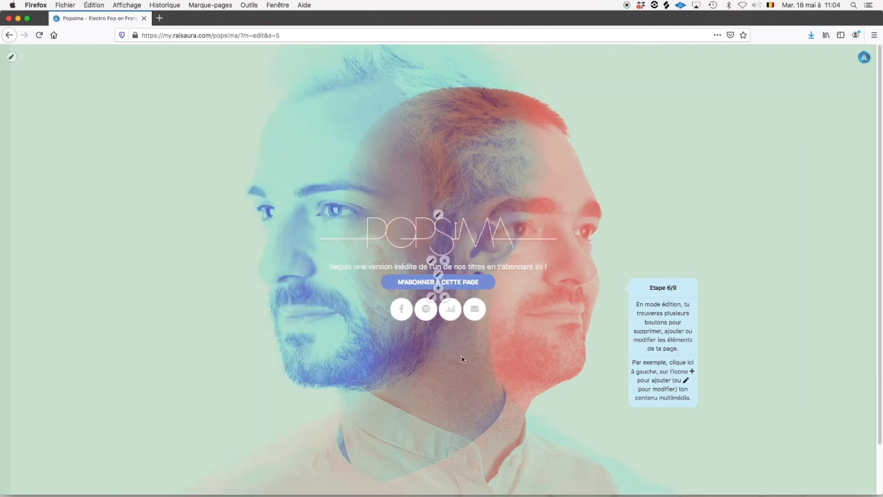
Try the link icon styles, settling on Fond transparent/bord blanc.
left_click(431, 298)
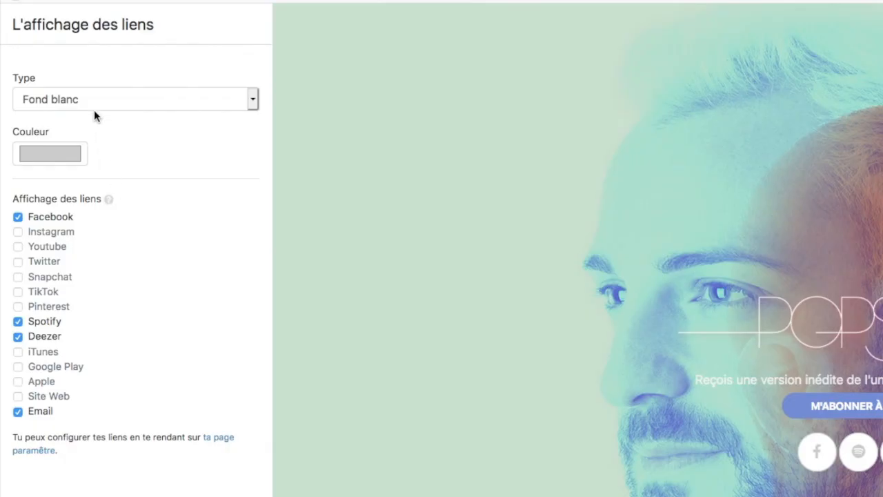
left_click(97, 100)
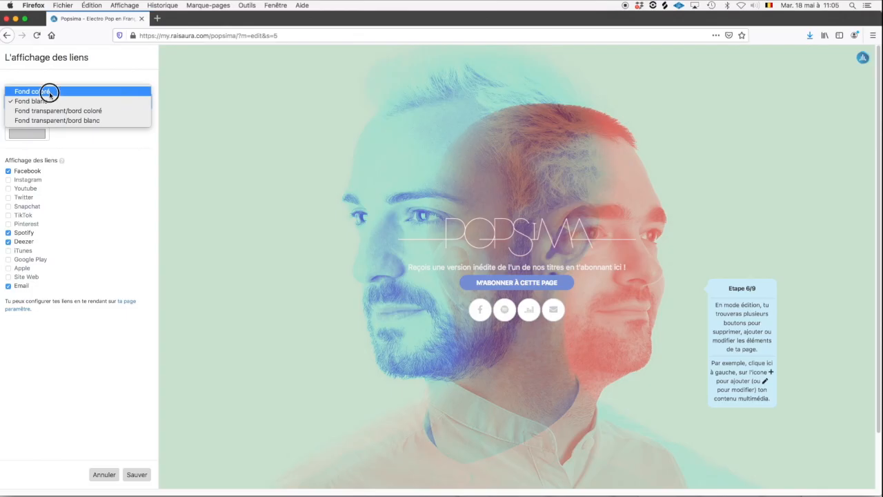
left_click(50, 92)
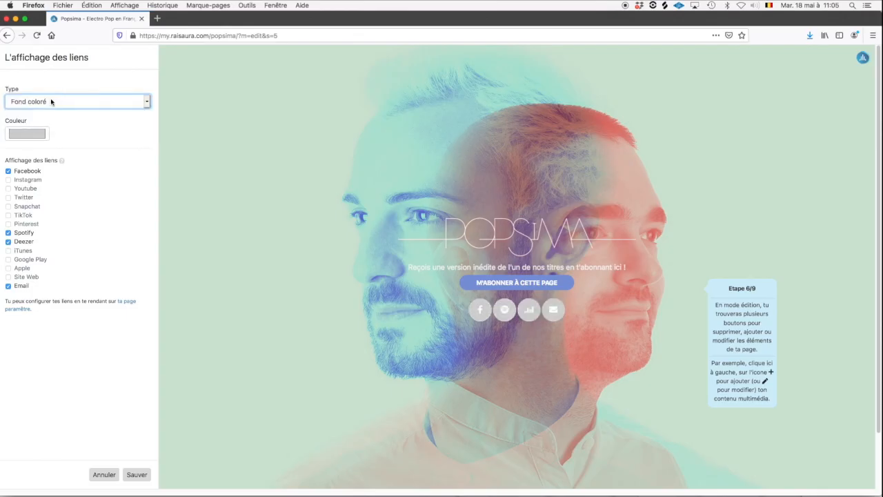
left_click(54, 103)
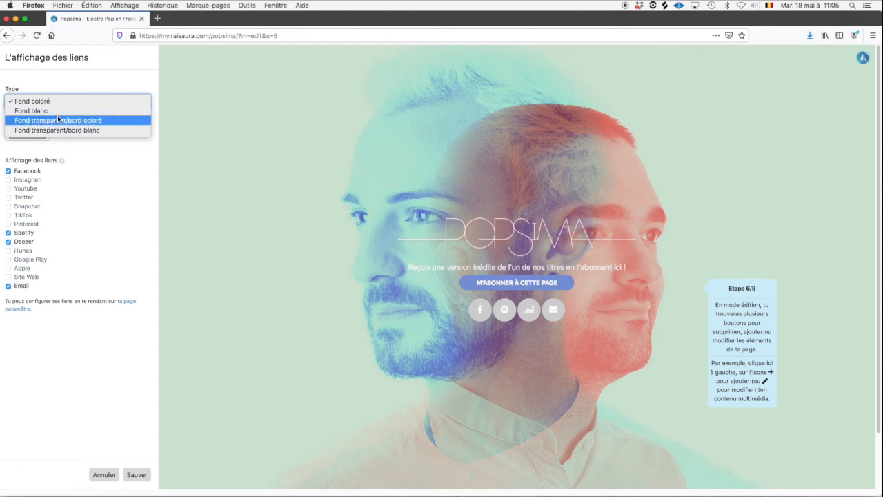
left_click(56, 120)
left_click(70, 104)
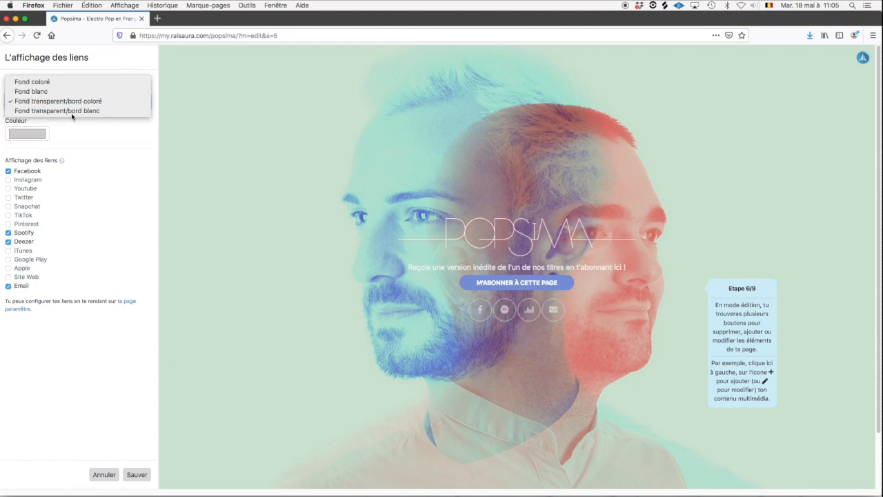
left_click(73, 111)
left_click(74, 103)
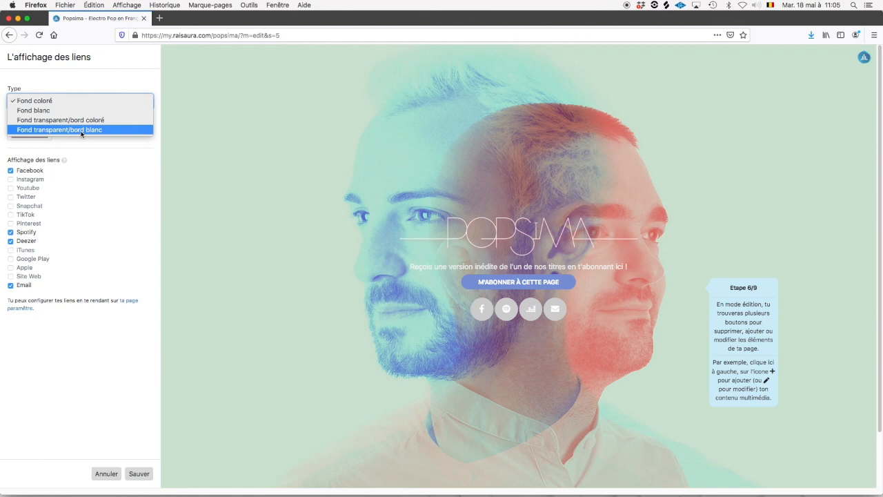
left_click(80, 129)
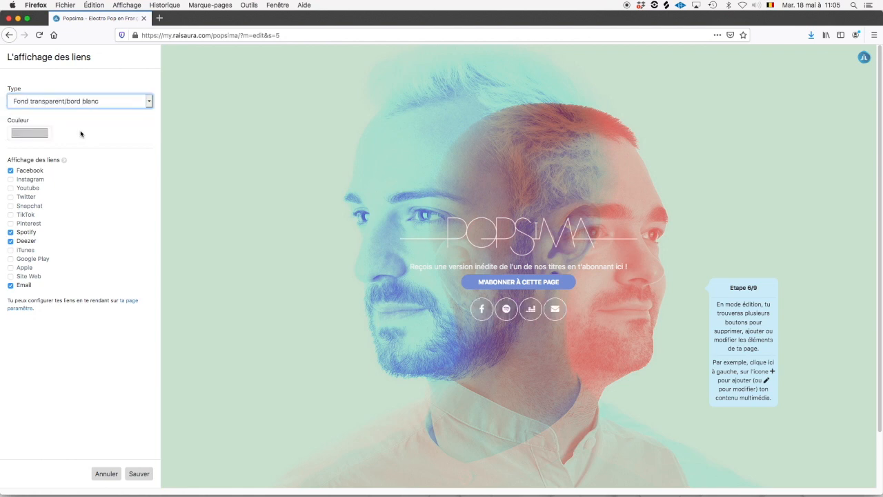
Colour the link icons with the subscribe button's blue, toggle Spotify off and on, and save.
left_click(37, 135)
left_click(253, 324)
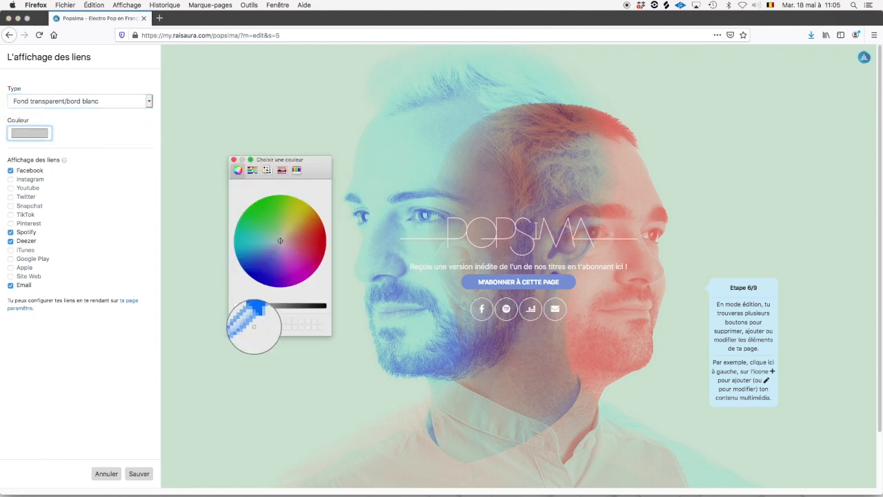
left_click(468, 283)
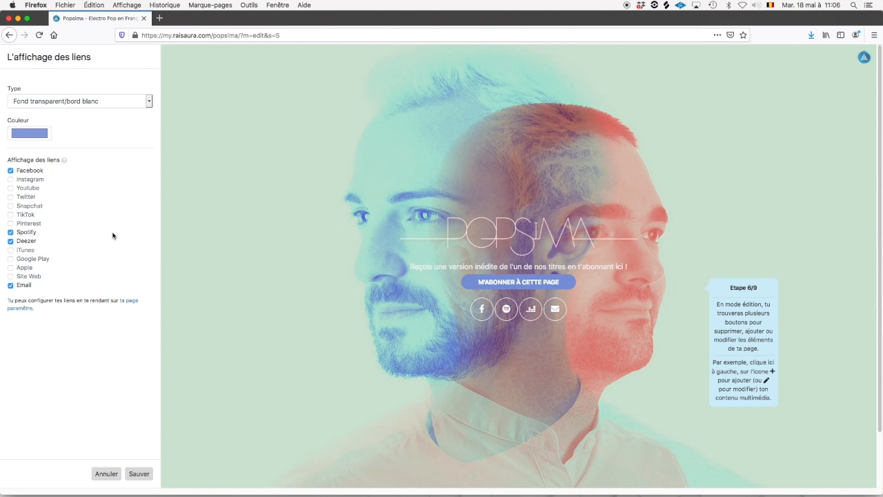
left_click(11, 182)
left_click(11, 180)
left_click(11, 181)
left_click(11, 232)
left_click(11, 234)
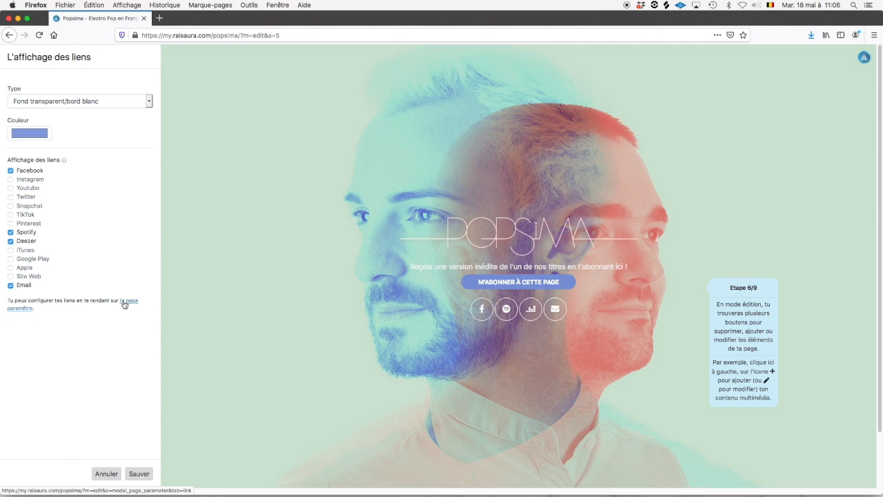
left_click(138, 474)
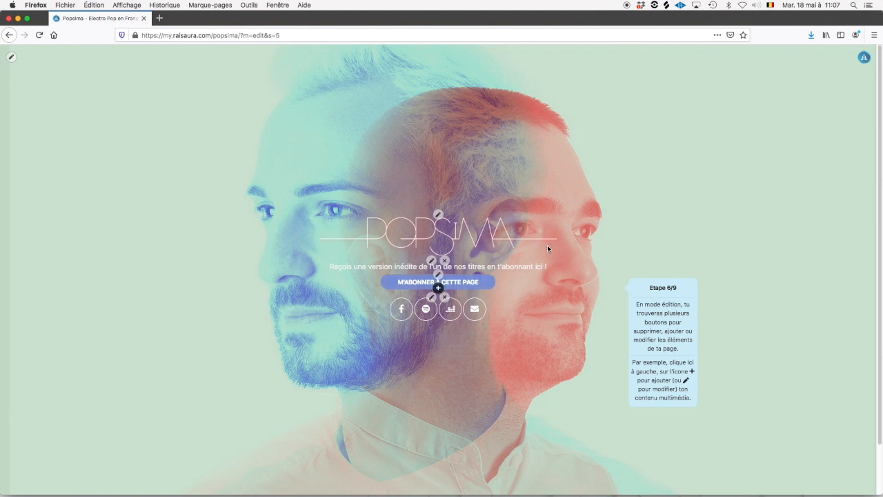
Open Modifier le contenu from the account menu and start a new content item by URL.
left_click(864, 61)
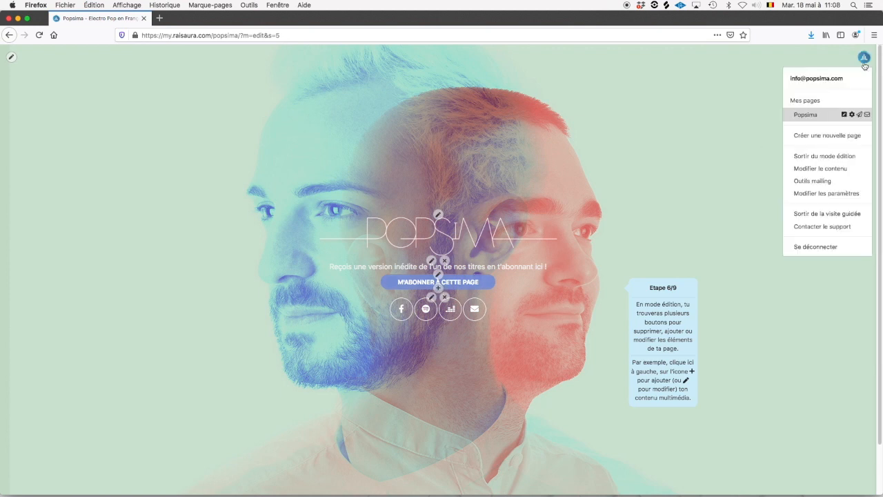
left_click(821, 170)
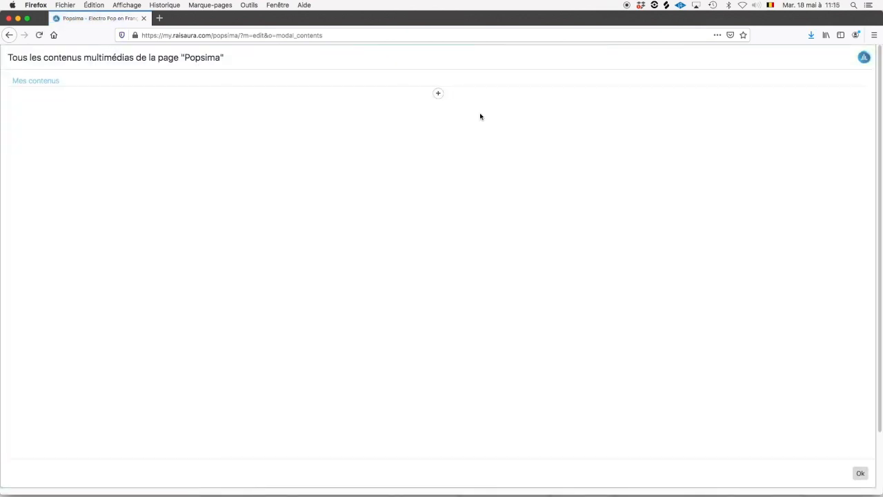
left_click(438, 93)
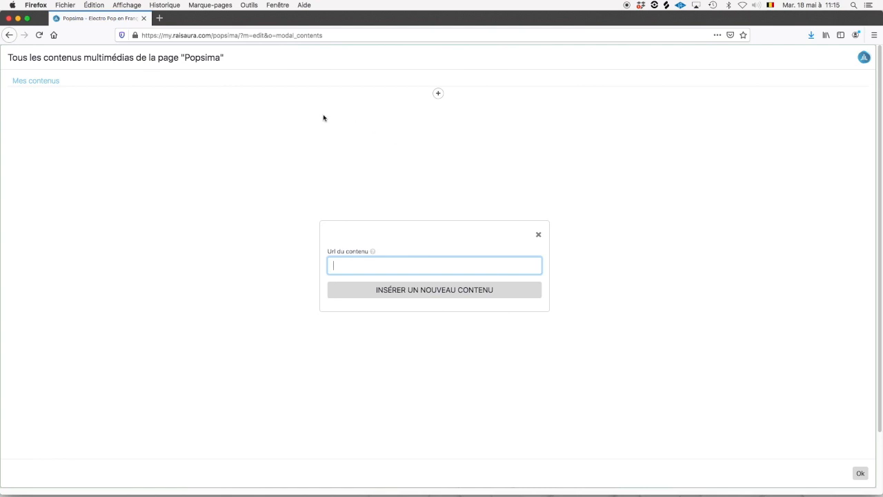
In a new tab, search YouTube for 'popsima iceberg' and open the official clip.
left_click(160, 18)
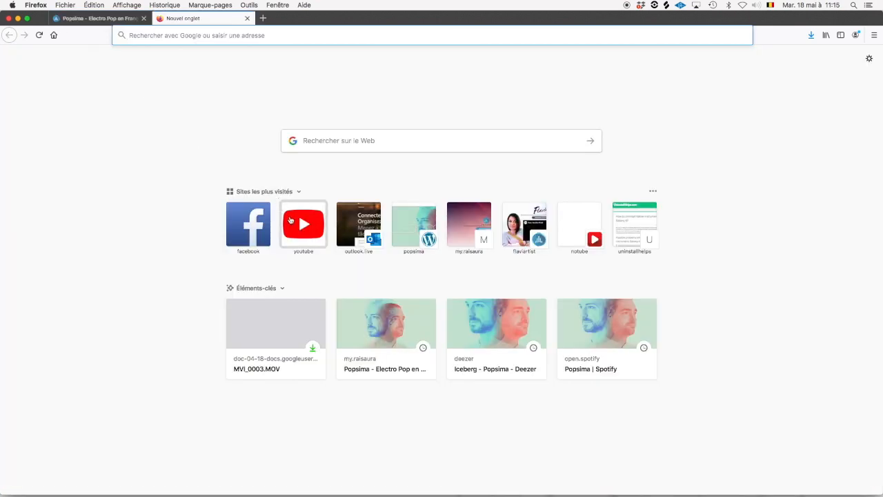
left_click(297, 221)
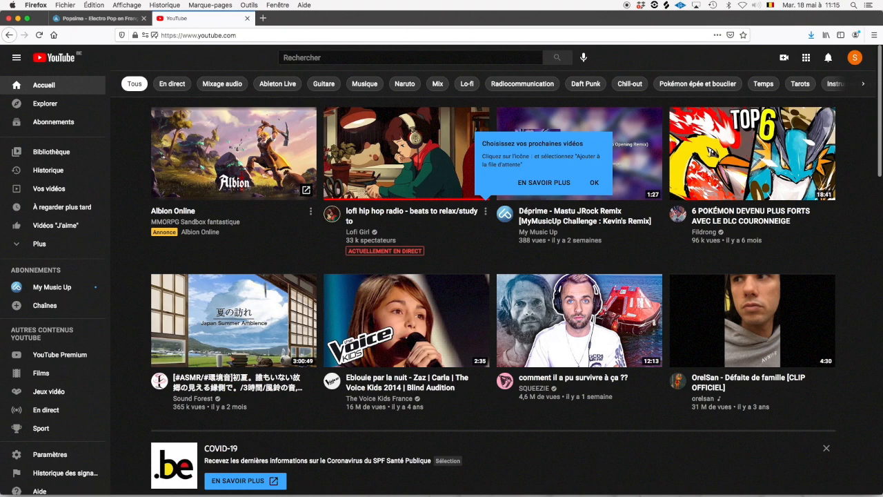
left_click(393, 58)
type("popsima")
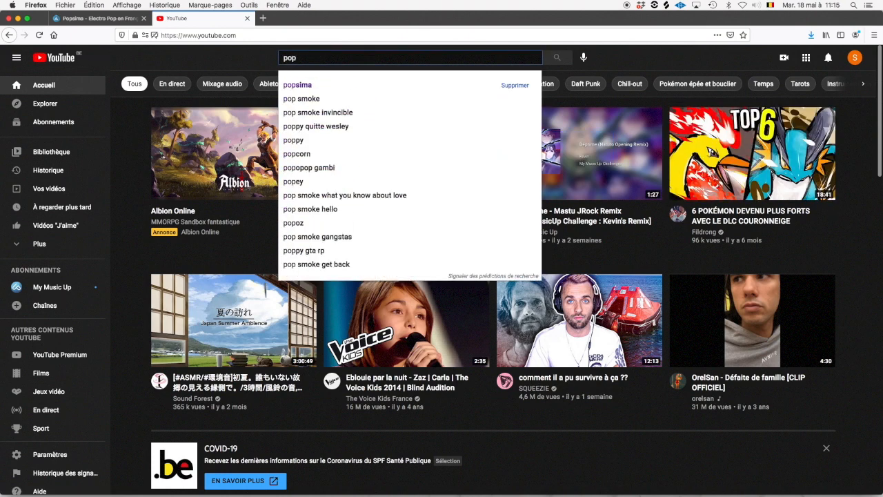
key("Return")
type("iceberg")
key("Return")
left_click(439, 113)
Copy the clip's URL into the Popsima page's Url du contenu field.
left_click(254, 35)
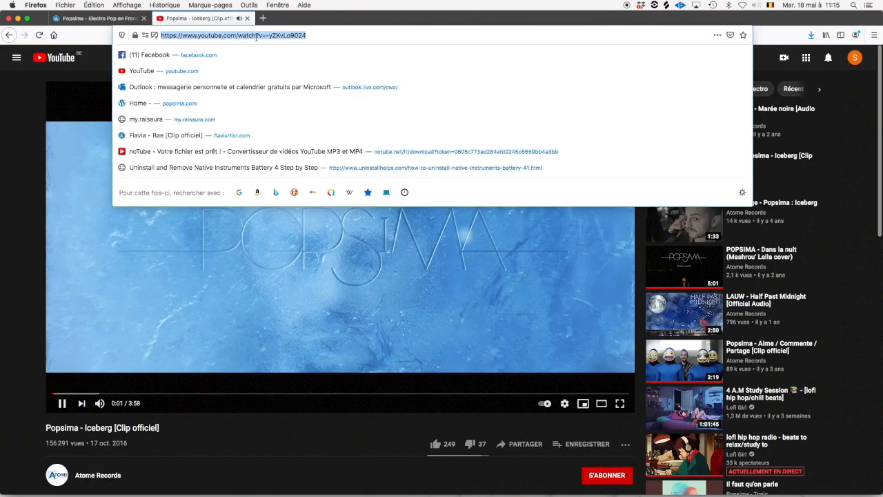
left_click(228, 221)
left_click(211, 36)
key("super+c")
left_click(93, 165)
left_click(99, 18)
left_click(377, 268)
key("super+v")
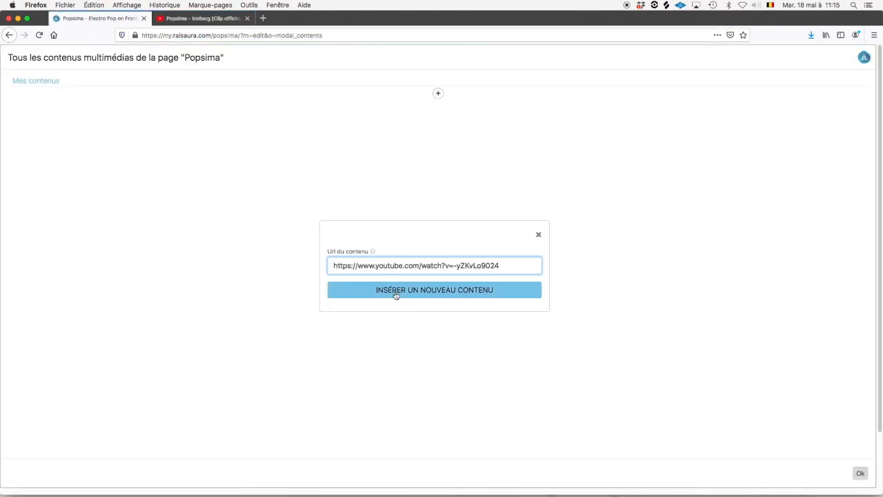
Insert the Iceberg clip as new content, confirm with Ok, and reopen Modifier le contenu.
left_click(396, 293)
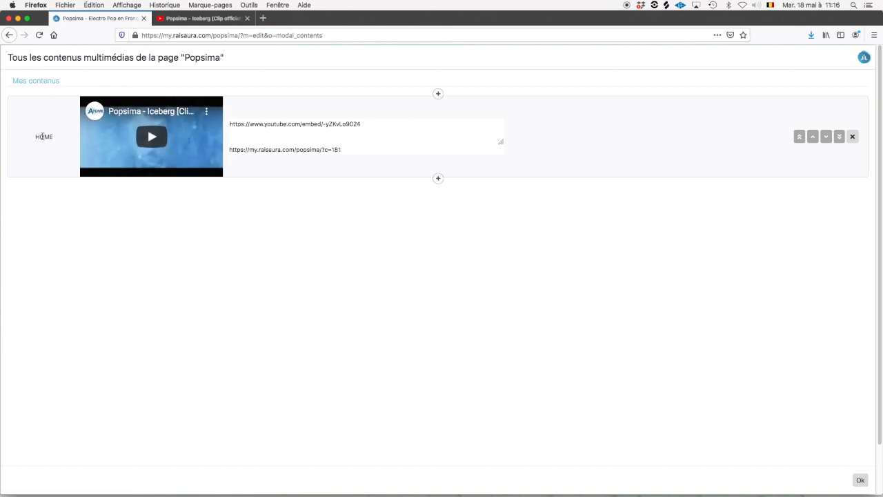
left_click(861, 481)
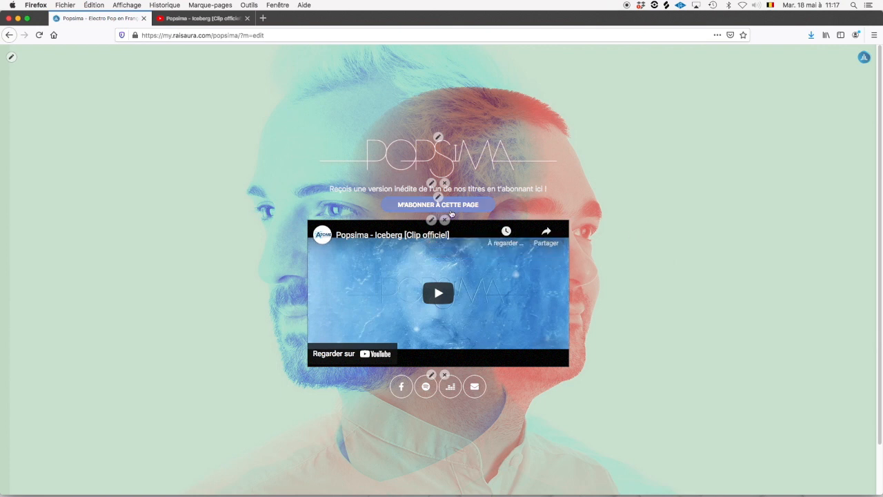
left_click(864, 58)
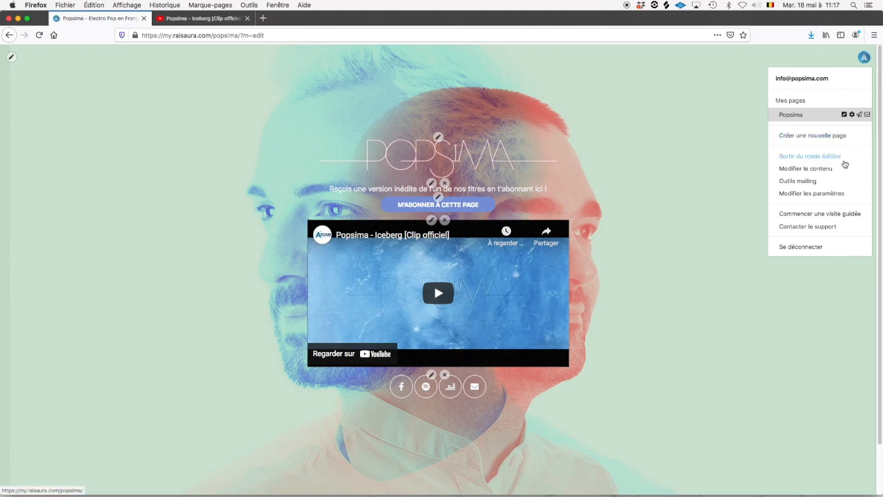
left_click(843, 169)
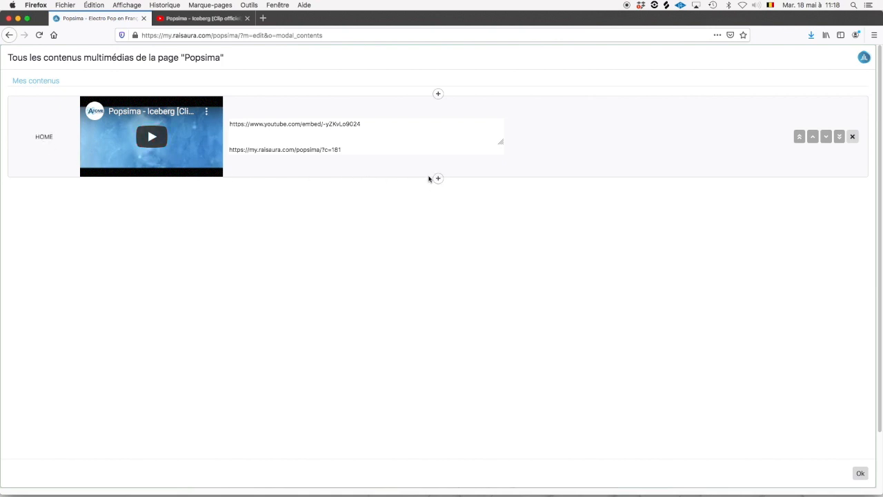
Start a new media item and copy the URL of Atome Records' Popsima YouTube playlist.
left_click(437, 179)
left_click(200, 18)
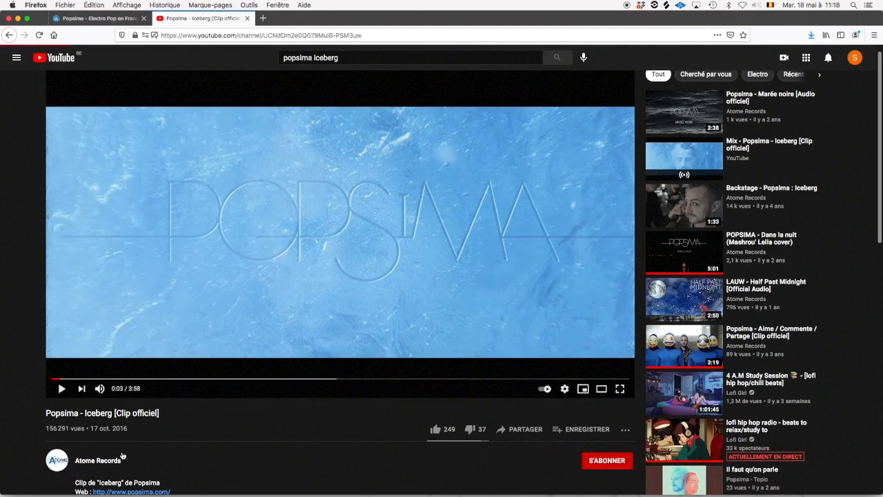
left_click(121, 458)
left_click(282, 251)
left_click(697, 314)
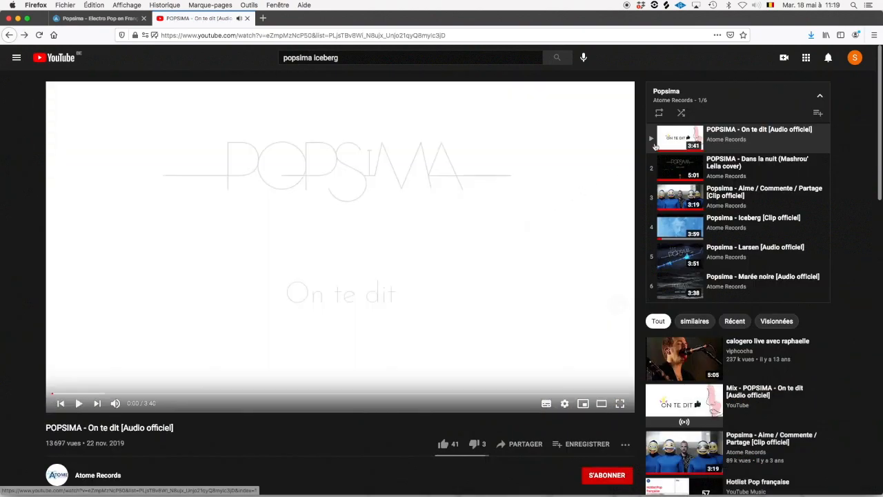
left_click(666, 93)
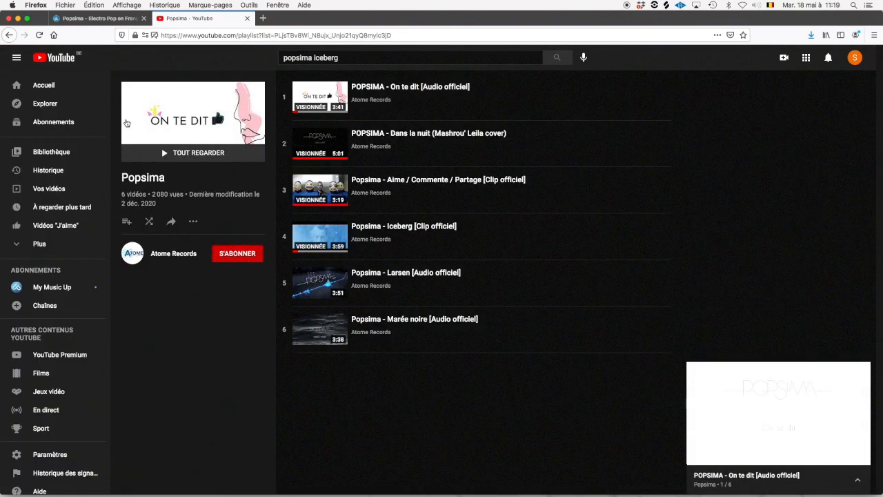
left_click(252, 35)
left_click(93, 18)
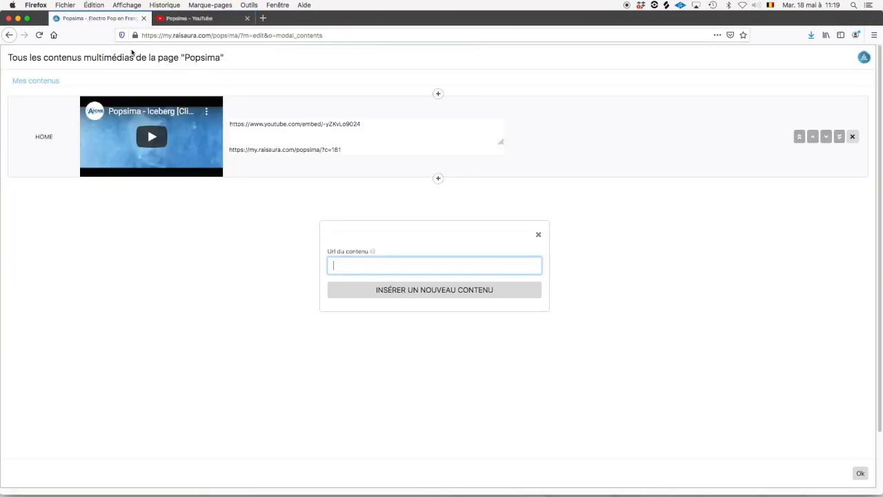
Paste the Popsima playlist URL and insert it as a new media item.
key("super+v")
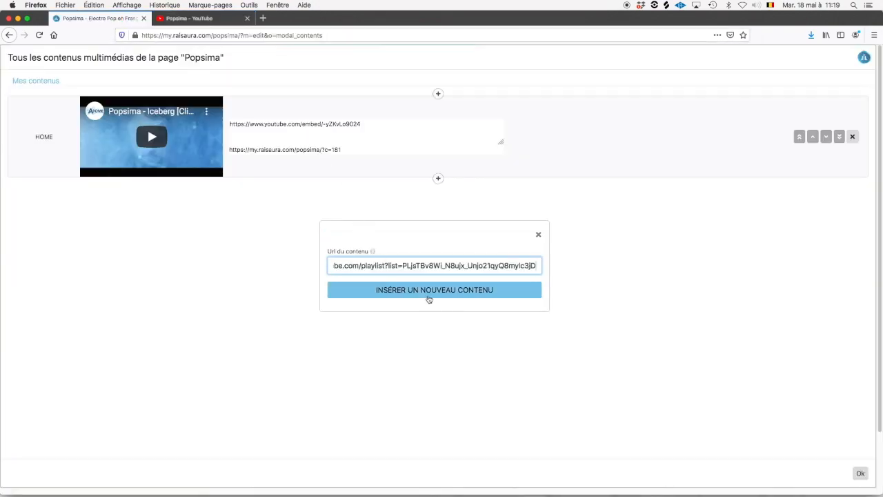
left_click(428, 297)
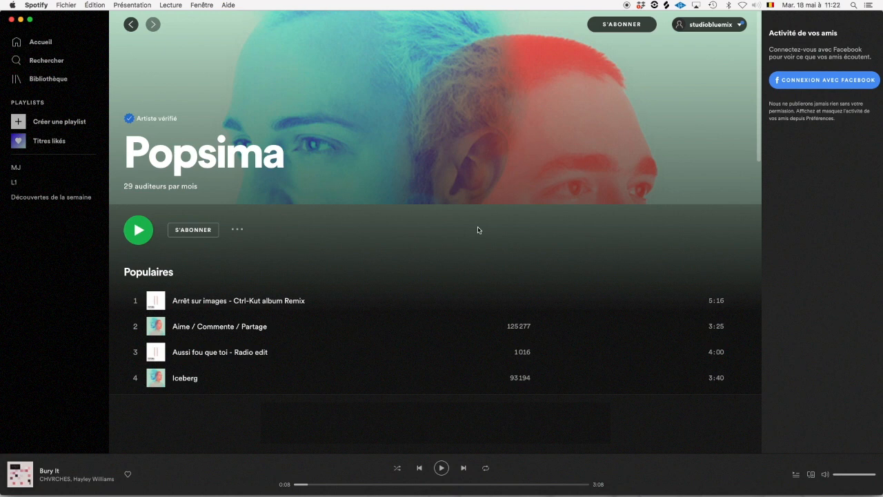
Copy the link to Spotify's Popsima artist page through the Partager menu.
left_click(239, 230)
mouse_move(261, 308)
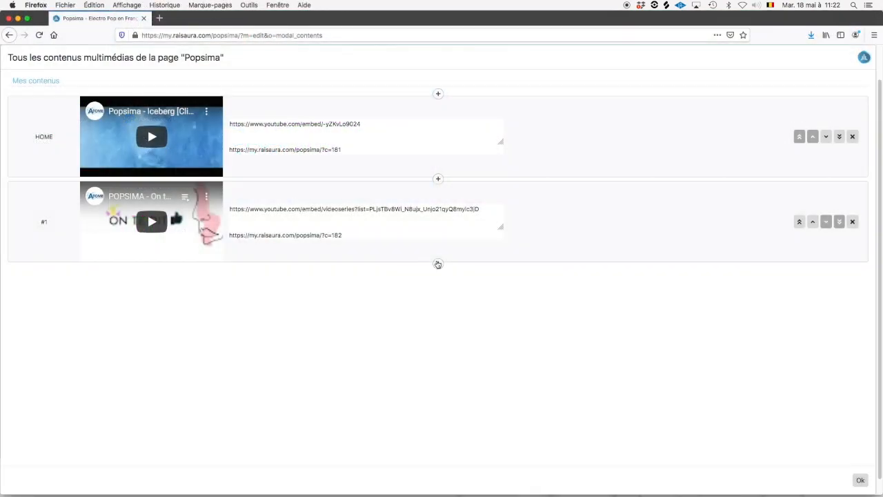
left_click(437, 262)
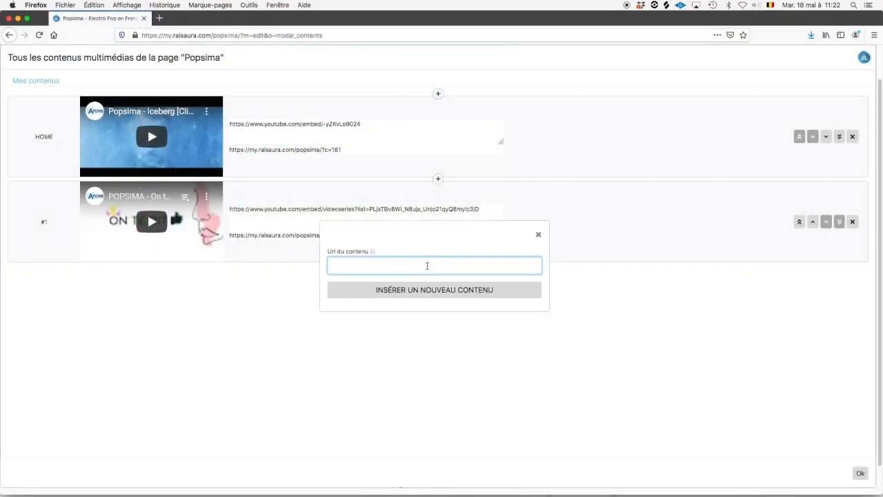
Add the Spotify Popsima artist link as media item #2, then delete it again with Oui.
key("super+v")
left_click(440, 295)
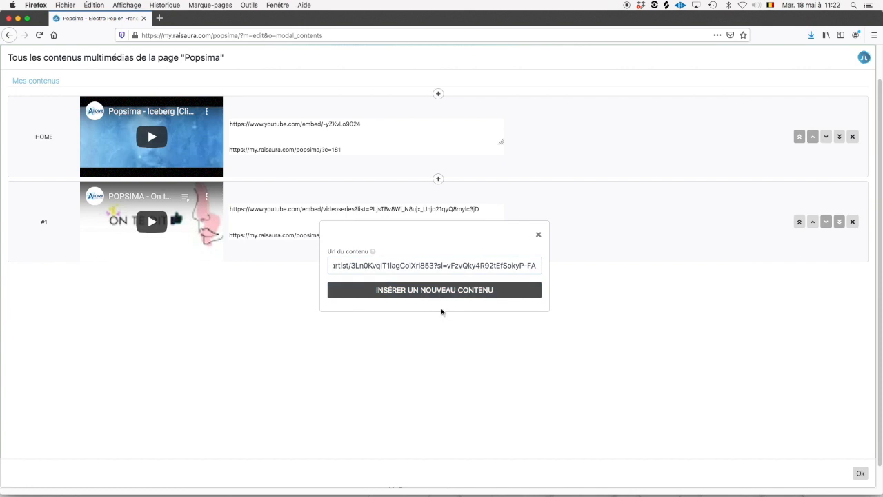
scroll(186, 325, "down", 5)
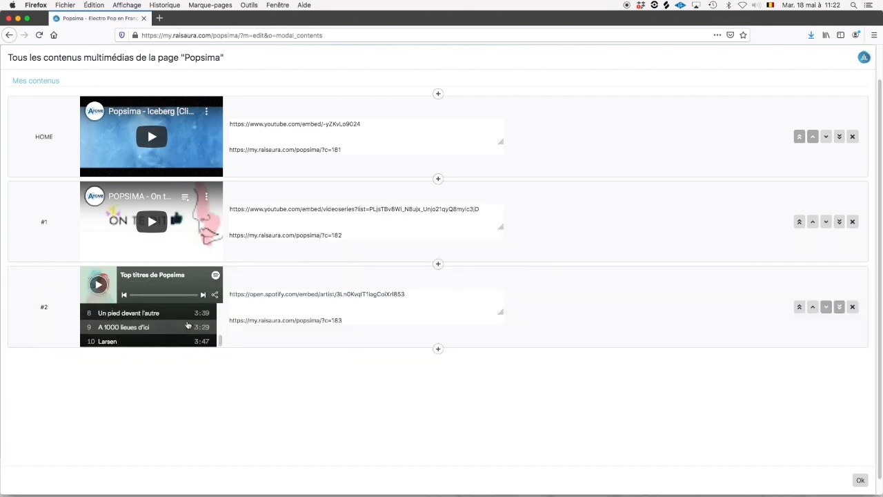
scroll(187, 324, "up", 5)
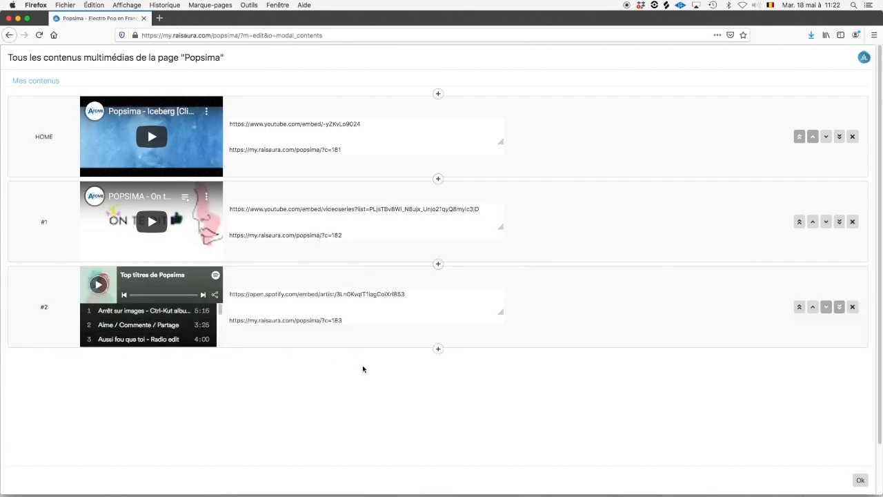
left_click(854, 307)
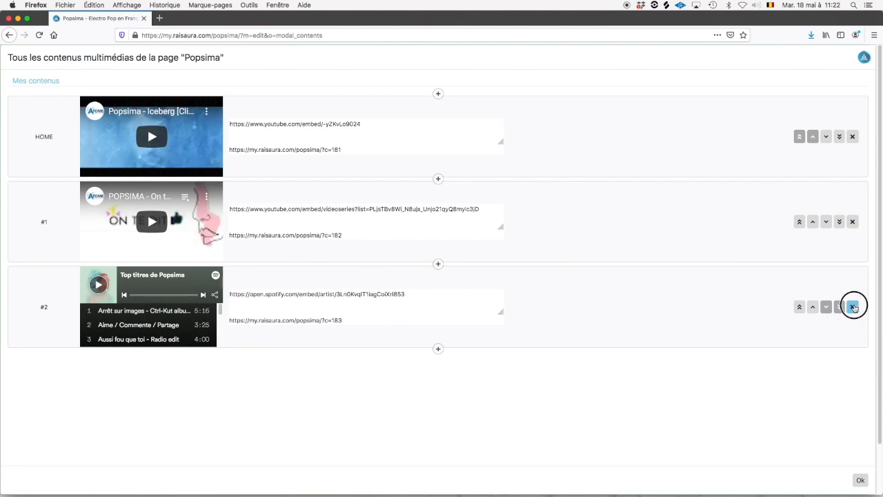
left_click(528, 286)
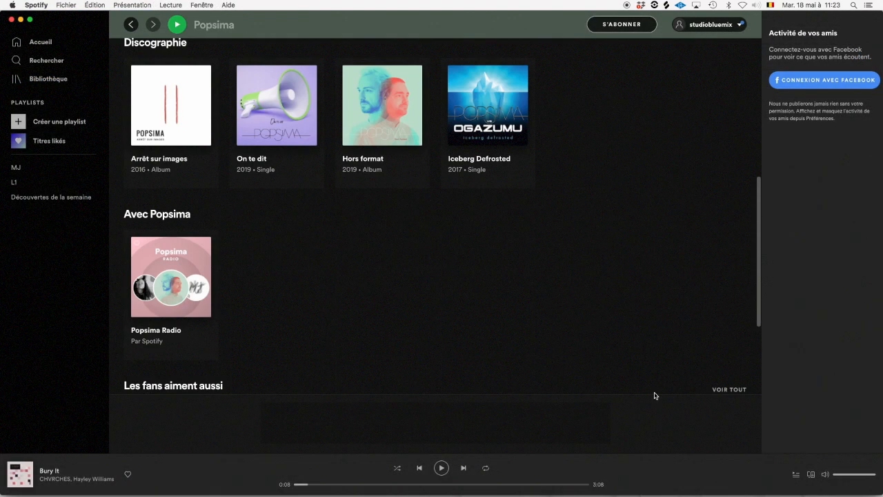
Copy the Spotify link to the track 'Toute la vie' and minimise Spotify.
scroll(649, 386, "down", 1)
scroll(638, 373, "up", 5)
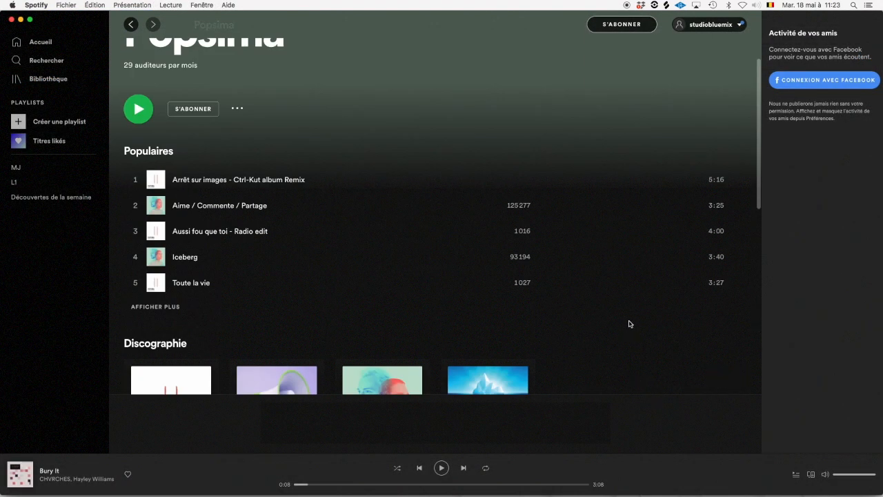
left_click(734, 283)
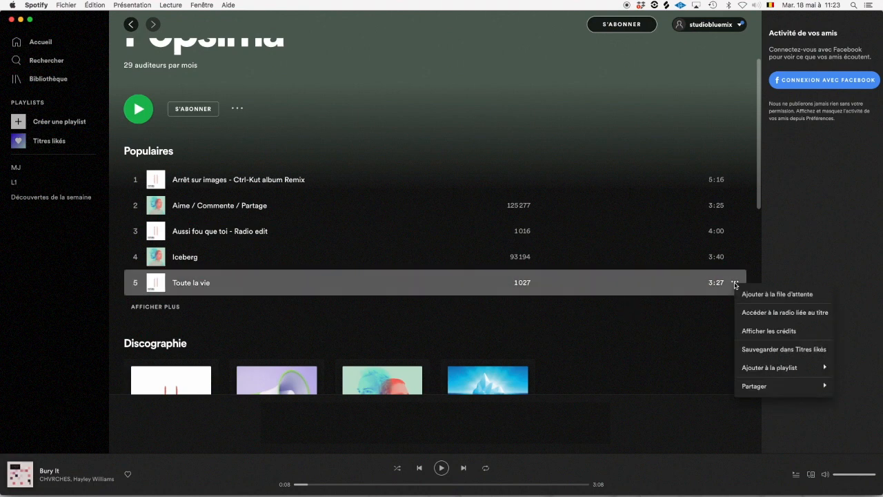
mouse_move(766, 384)
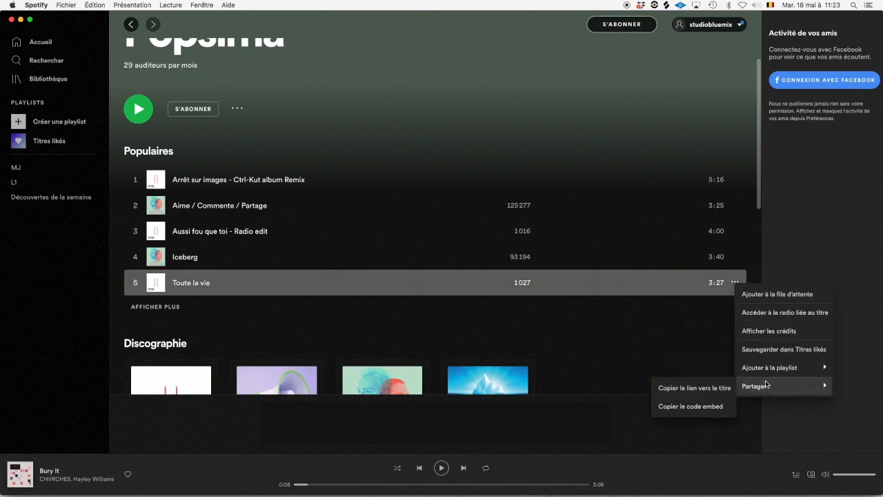
left_click(706, 389)
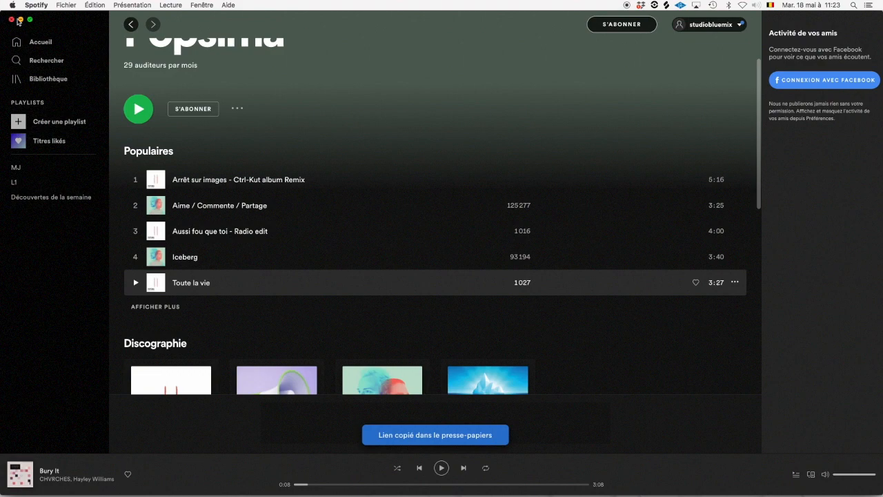
left_click(20, 19)
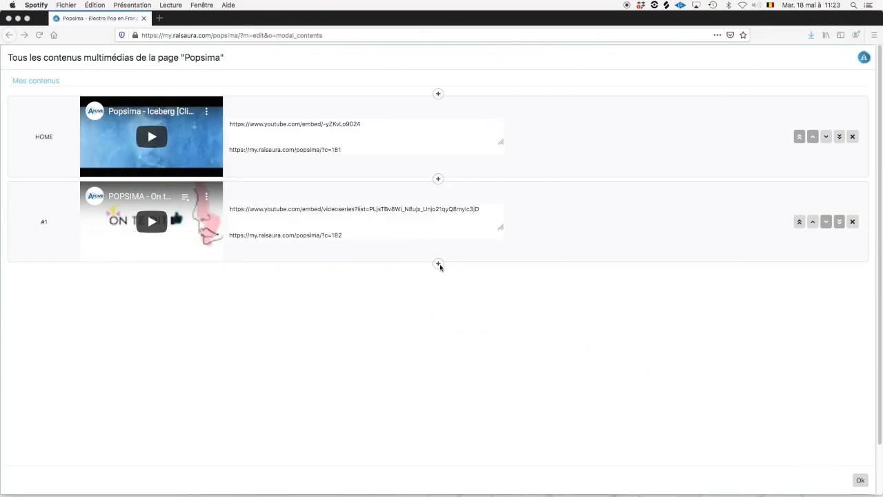
left_click(439, 265)
left_click(439, 265)
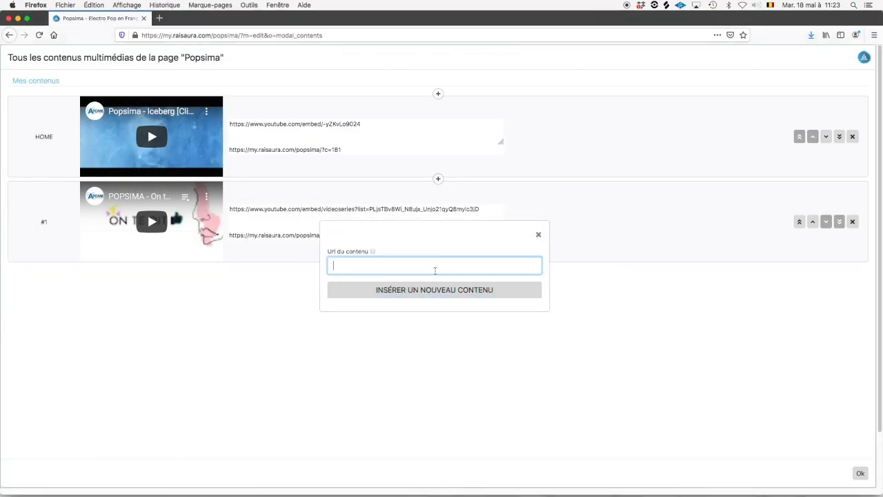
type("https://open.spotify.com/track/6PAlJwKW15vi5EF4TPVBib")
left_click(436, 295)
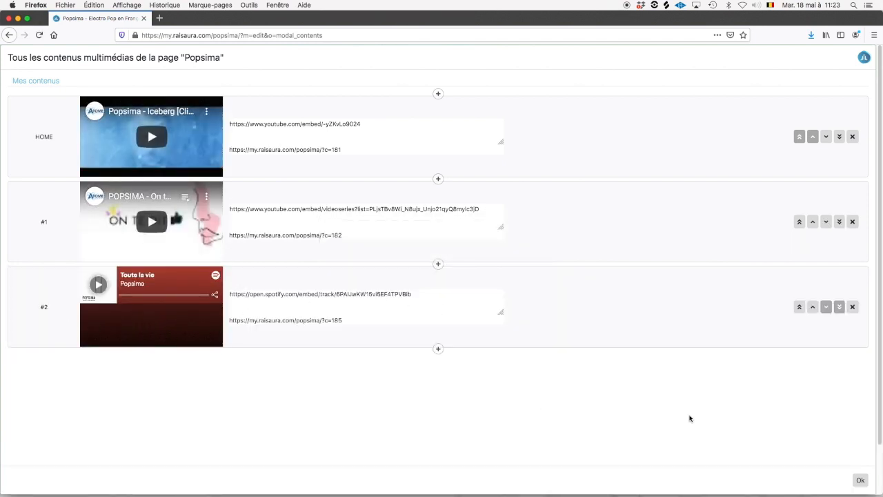
left_click(853, 306)
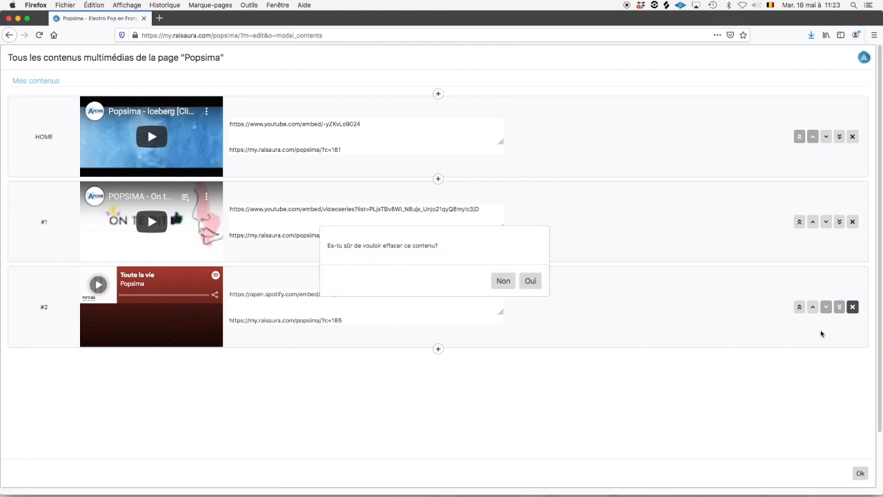
left_click(530, 281)
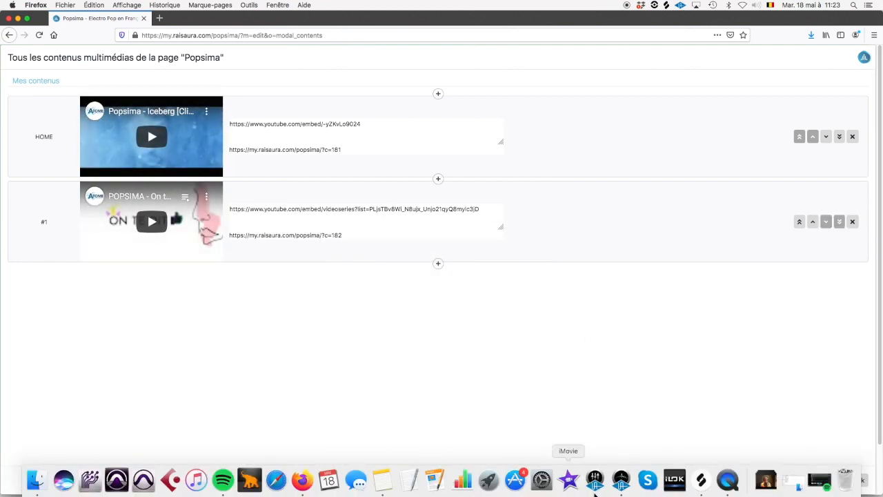
left_click(818, 479)
Open the Hors format album from Spotify's discography and copy its link.
scroll(431, 391, "down", 3)
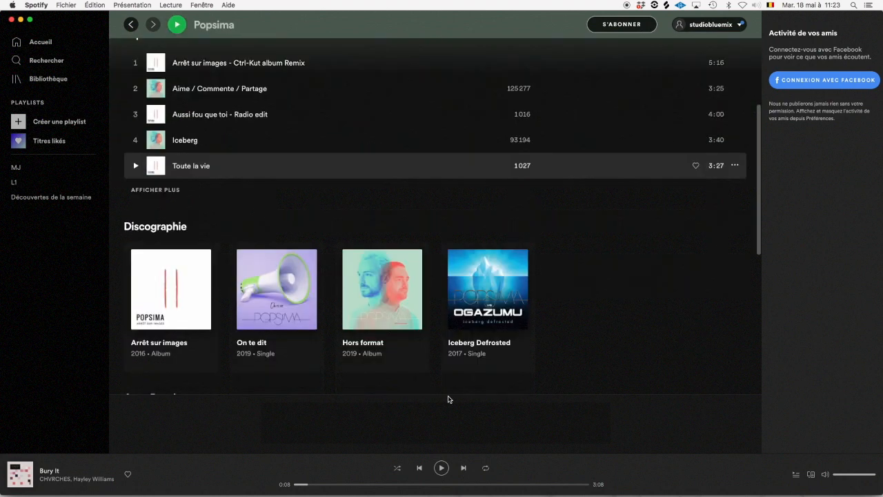
scroll(368, 379, "down", 3)
scroll(355, 366, "up", 2)
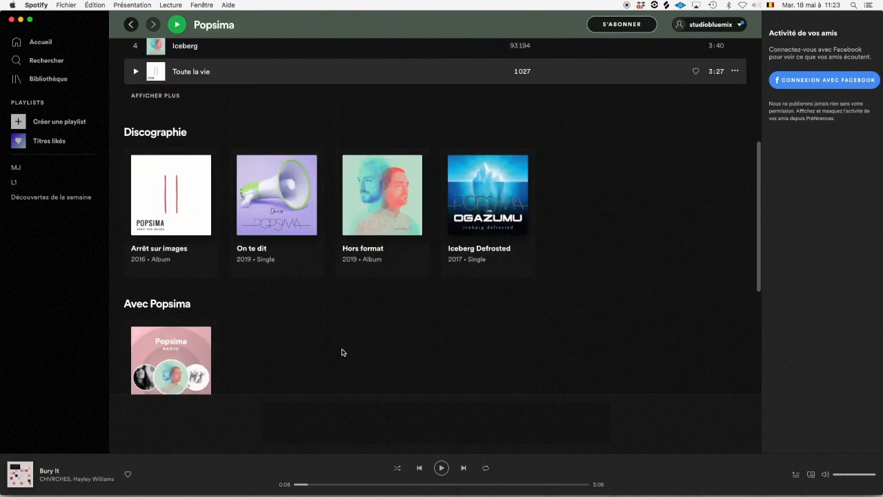
left_click(376, 255)
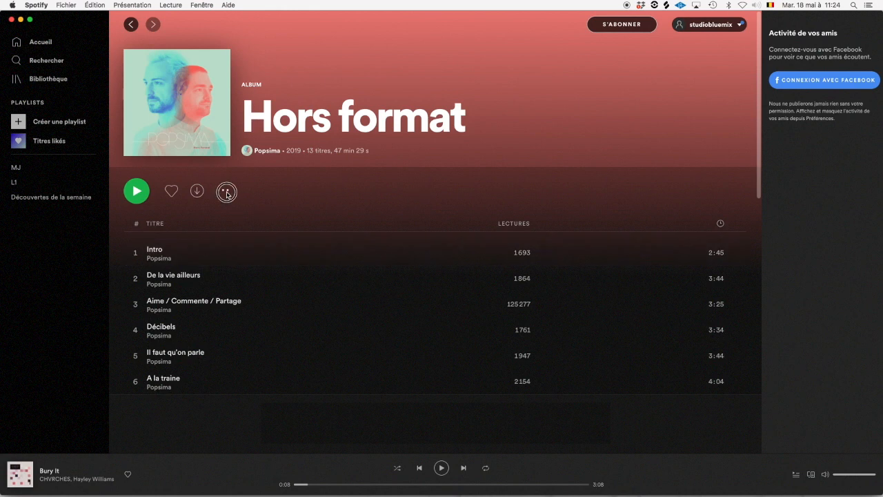
left_click(222, 190)
mouse_move(281, 273)
left_click(367, 280)
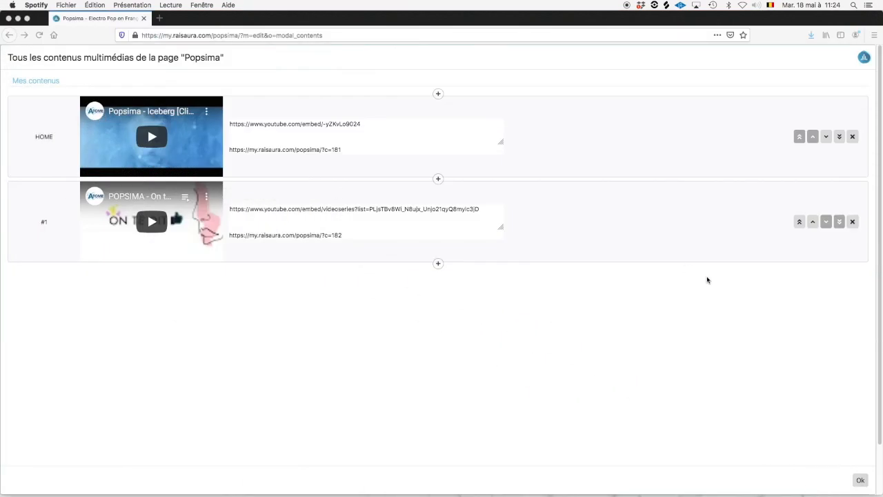
Add the Hors format album link as a media item, move it up one place, and confirm with Ok.
left_click(438, 263)
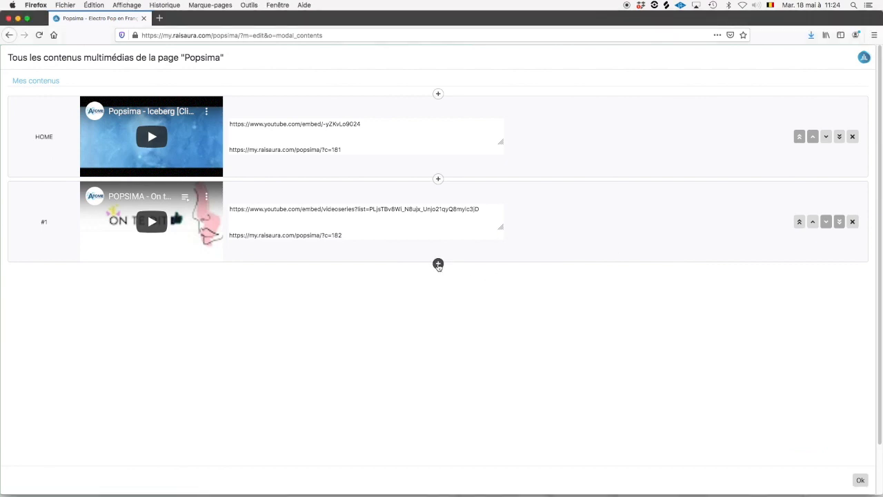
left_click(438, 264)
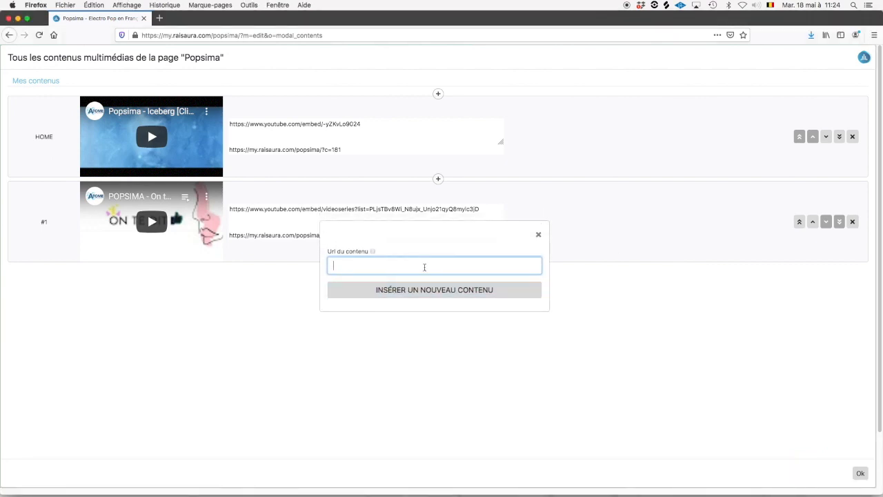
key("super+v")
left_click(432, 290)
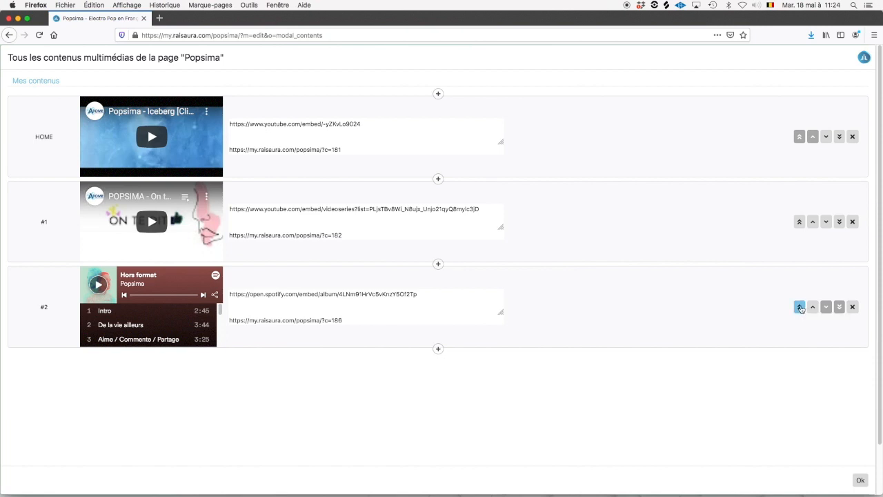
left_click_drag(7, 136, 60, 138)
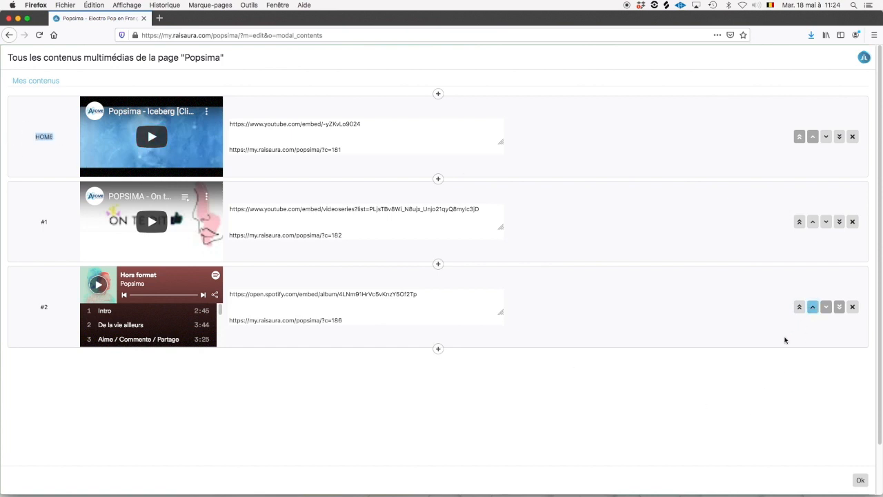
left_click(642, 327)
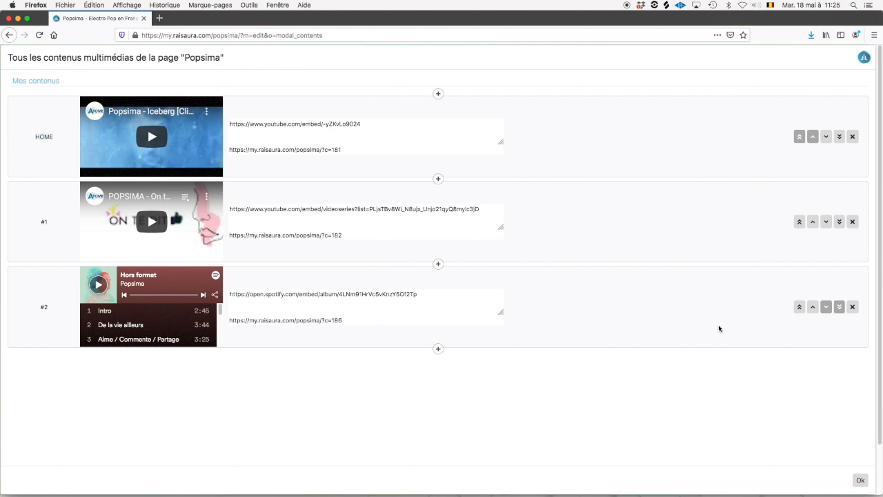
left_click(812, 307)
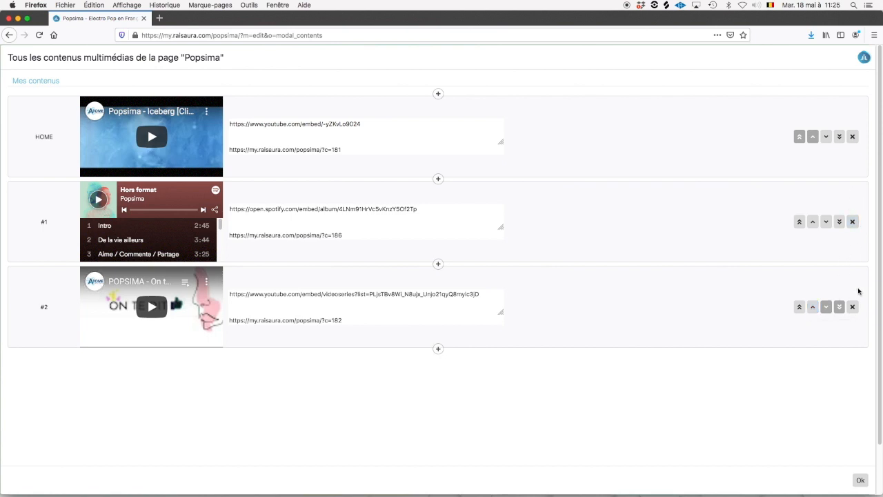
left_click(861, 472)
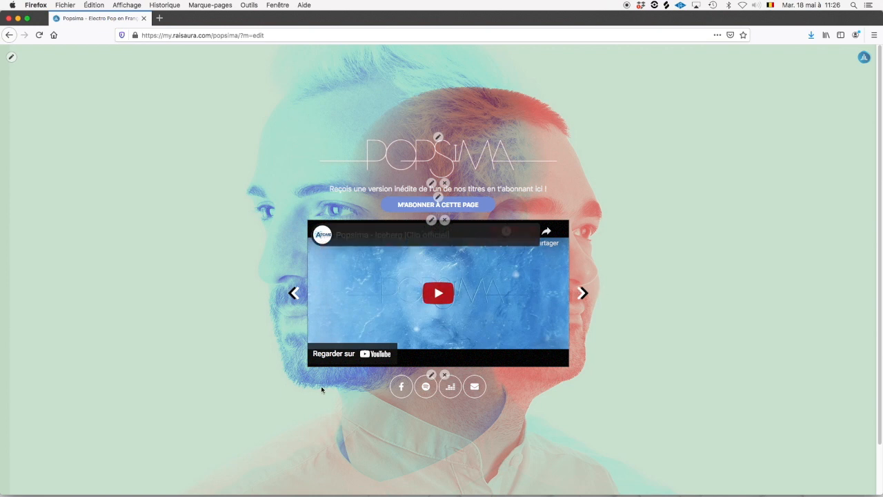
Advance the carousel through its three items, then reopen Modifier le contenu from the account menu.
left_click(583, 293)
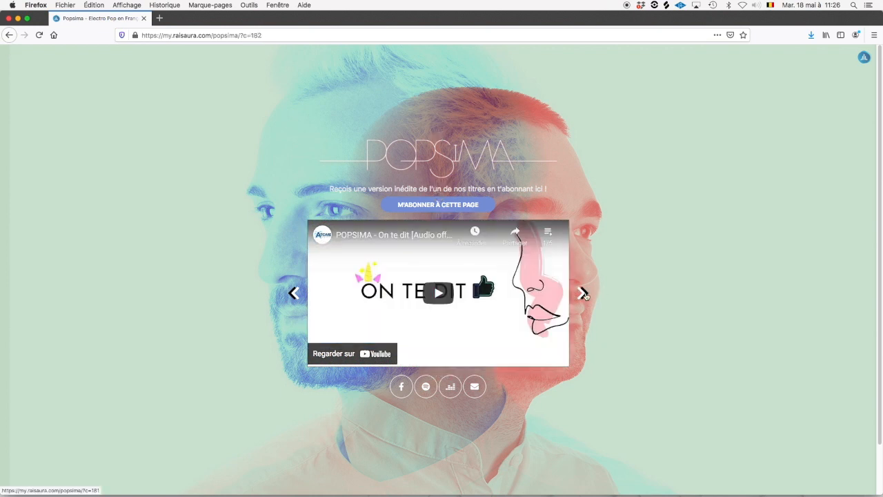
left_click(583, 293)
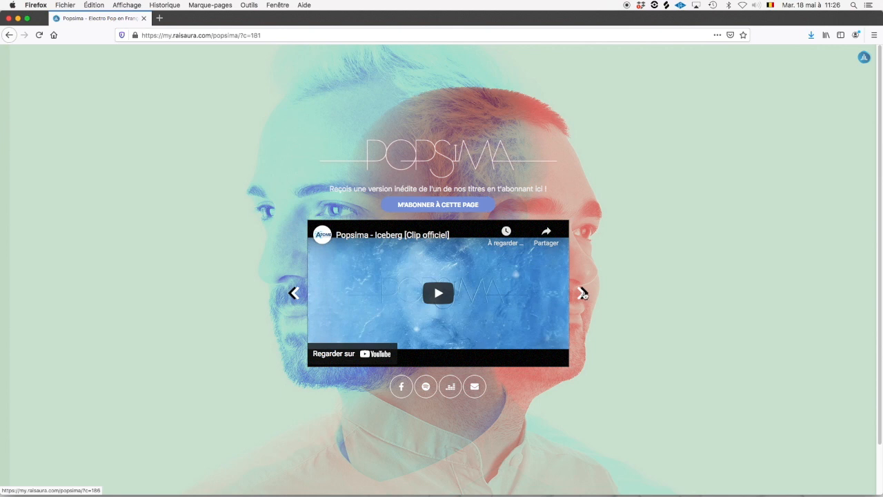
left_click(583, 293)
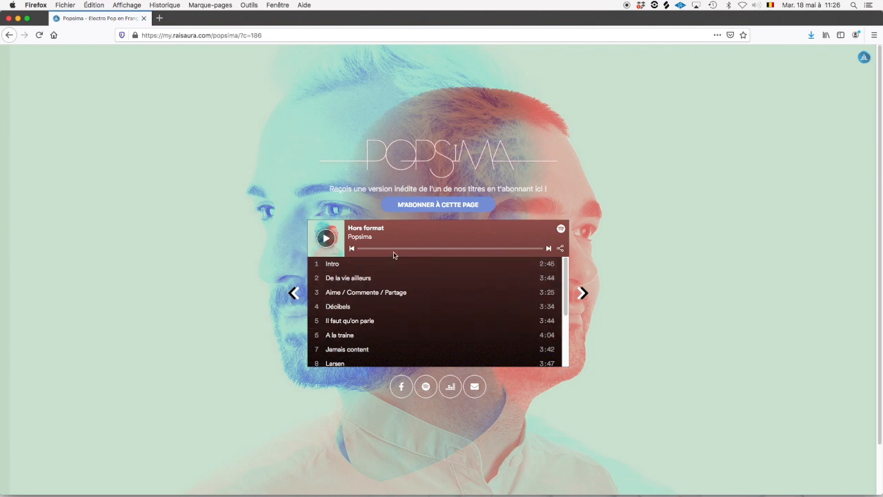
left_click(863, 58)
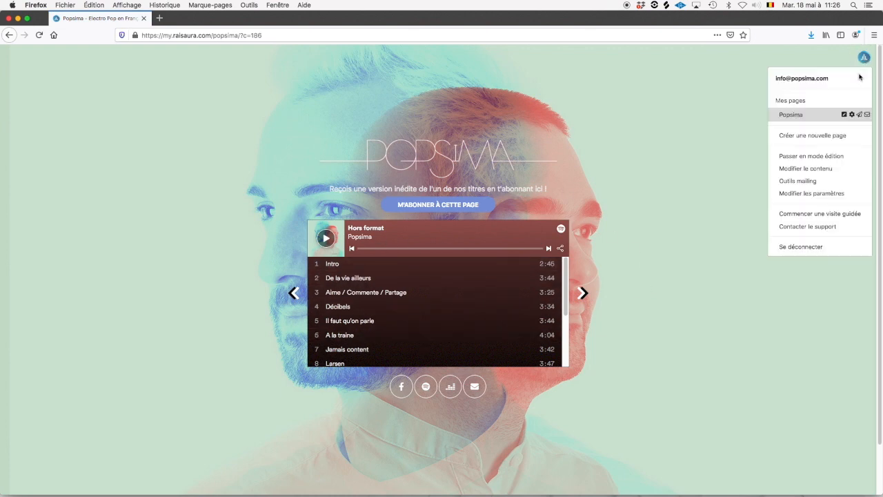
left_click(843, 170)
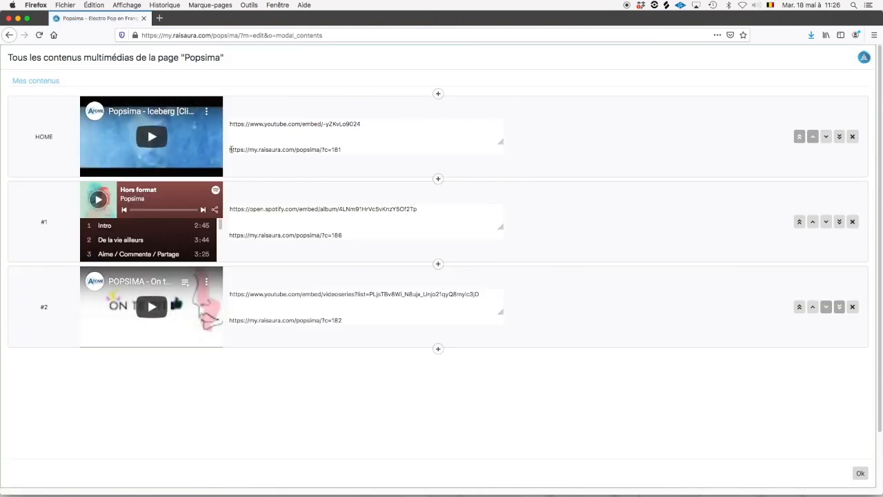
Select the direct page links of the HOME and #1 media items.
left_click_drag(231, 149, 345, 150)
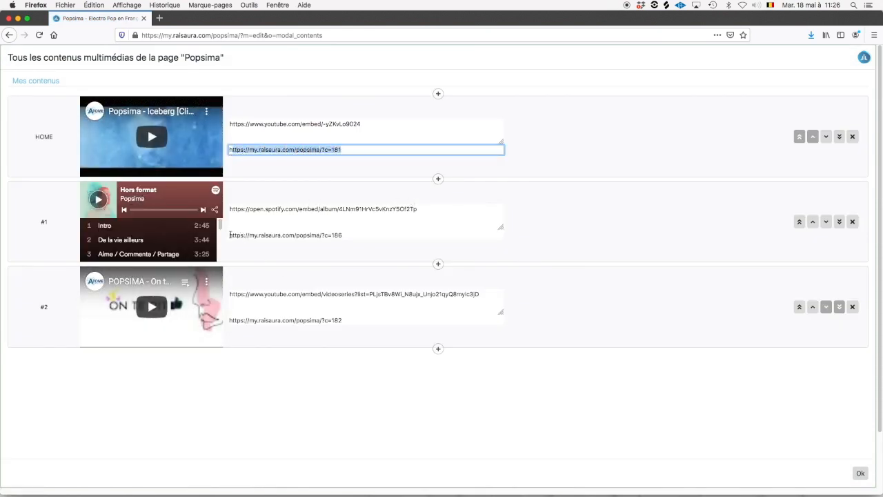
left_click_drag(231, 235, 351, 234)
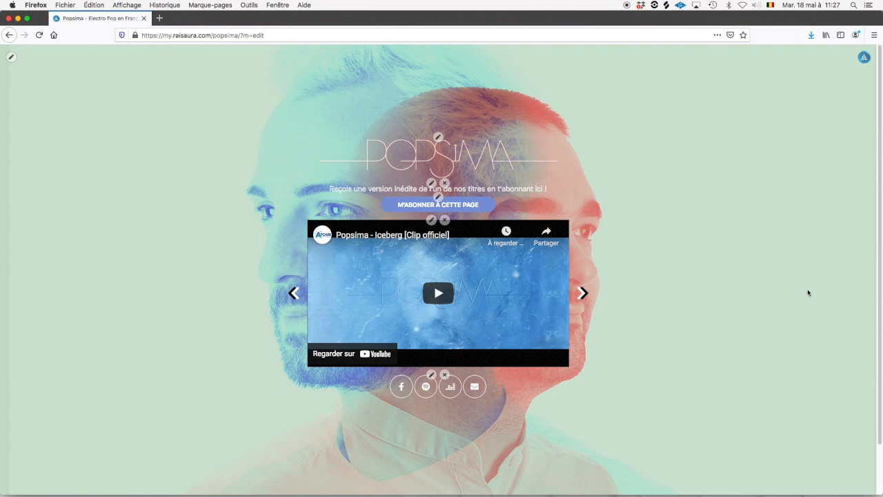
Open Outils mailing from the account menu to show the Popsima Mailing screen.
left_click(864, 58)
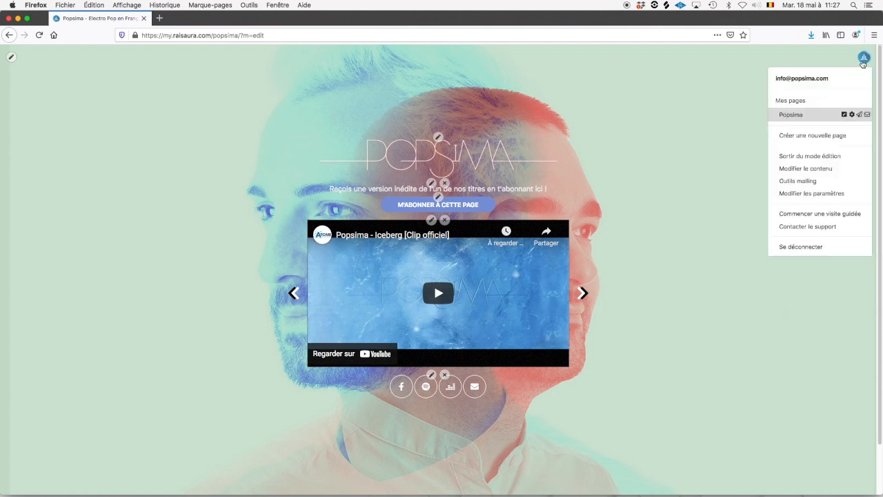
left_click(831, 180)
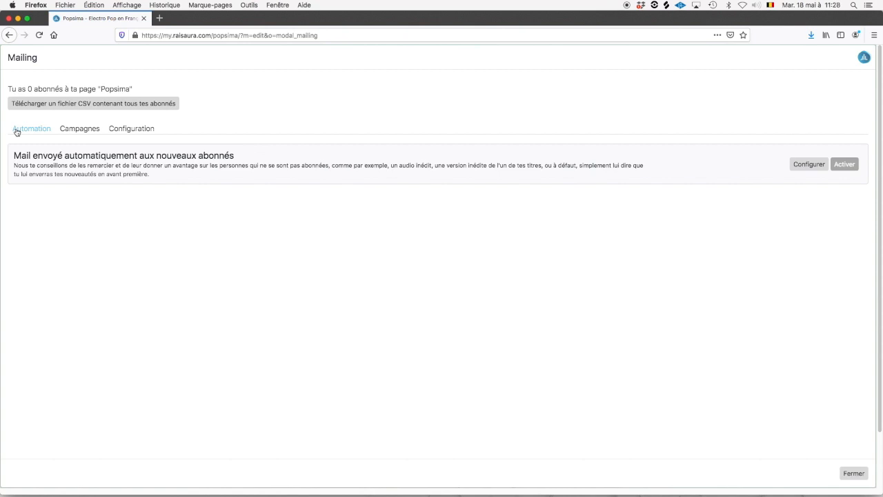
Save the sender e-mail address in Configuration, then create a new campaign under Campagnes.
left_click(76, 131)
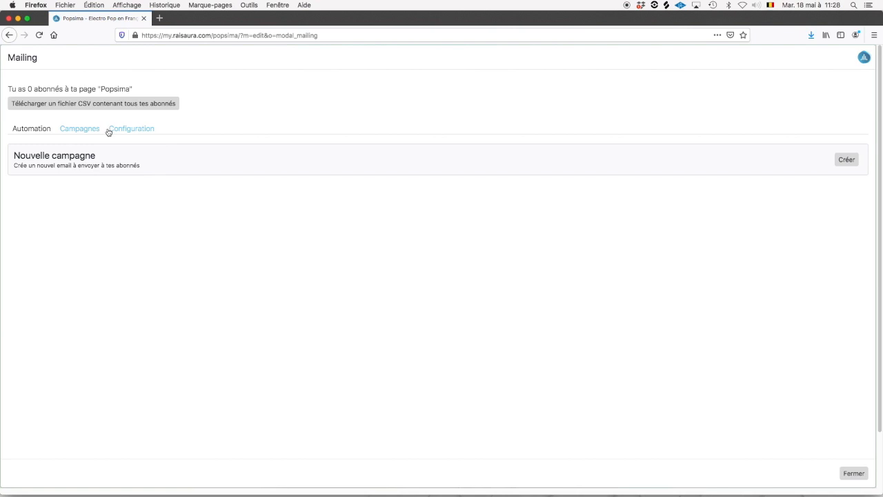
left_click(109, 131)
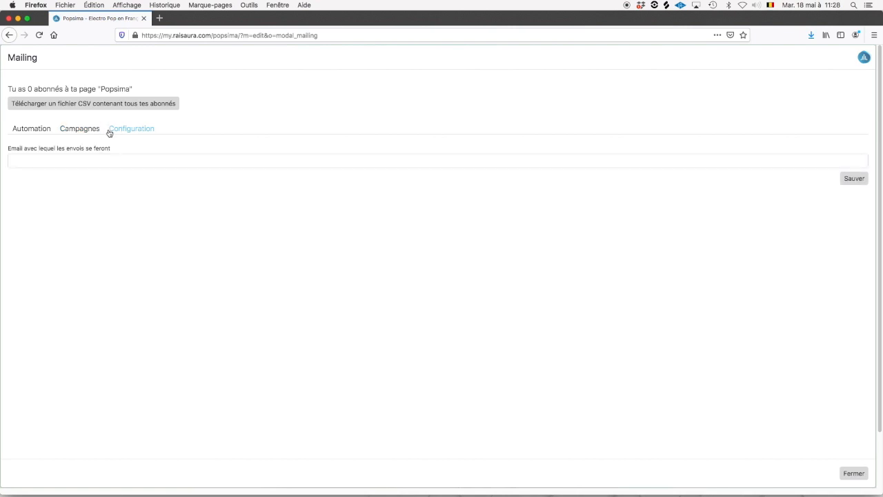
key("Tab")
type("in")
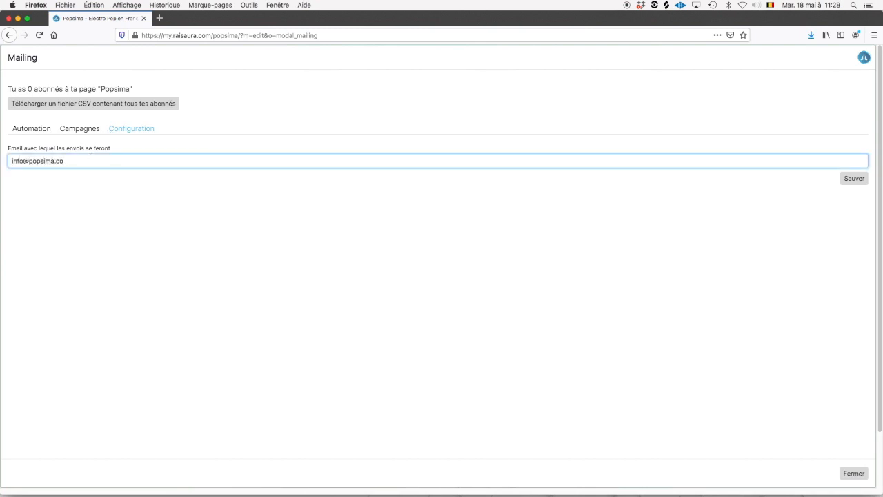
key("BackSpace")
type("m")
left_click(857, 181)
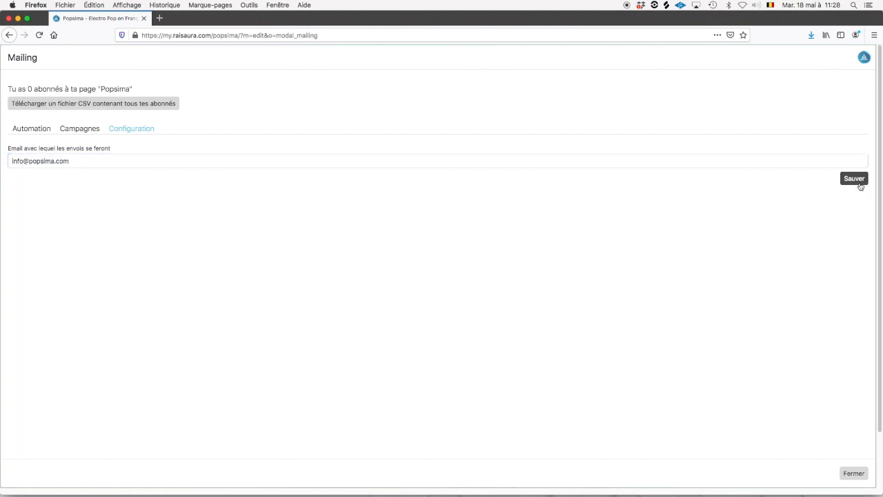
left_click(65, 132)
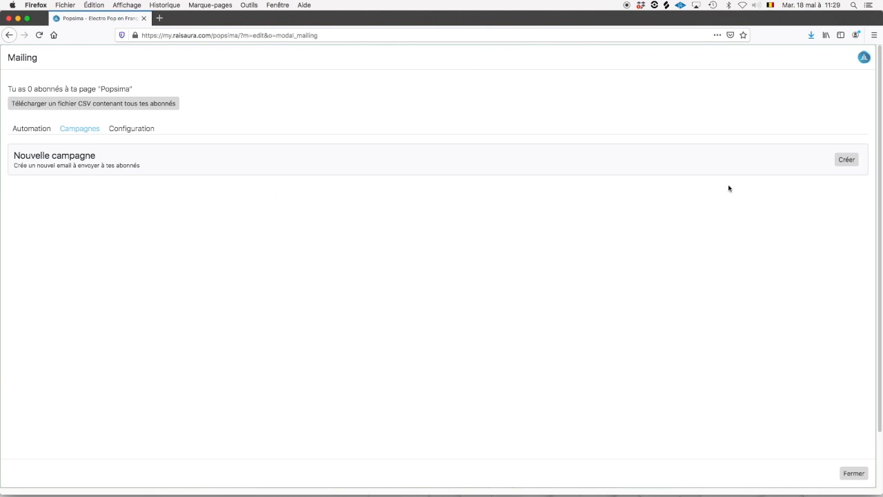
left_click(847, 159)
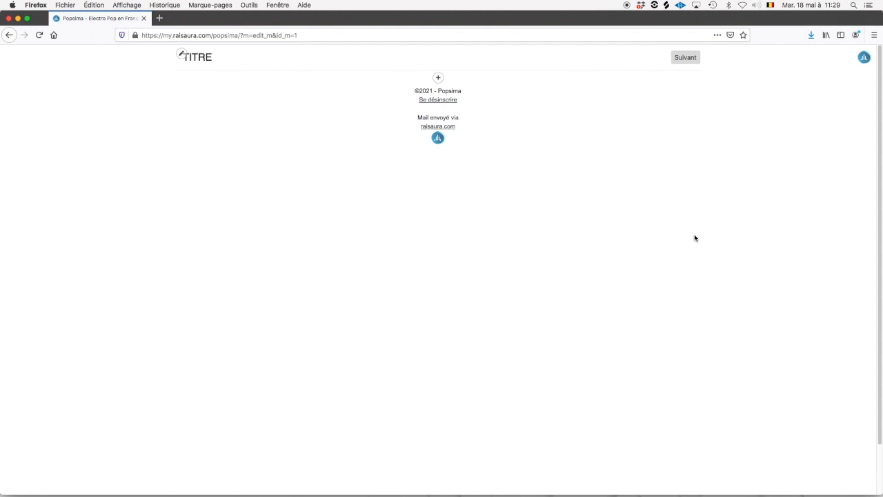
Replace the TITRE heading with 'Ceci est un test d'envoi d'email' and save it.
left_click(517, 55)
left_click(181, 53)
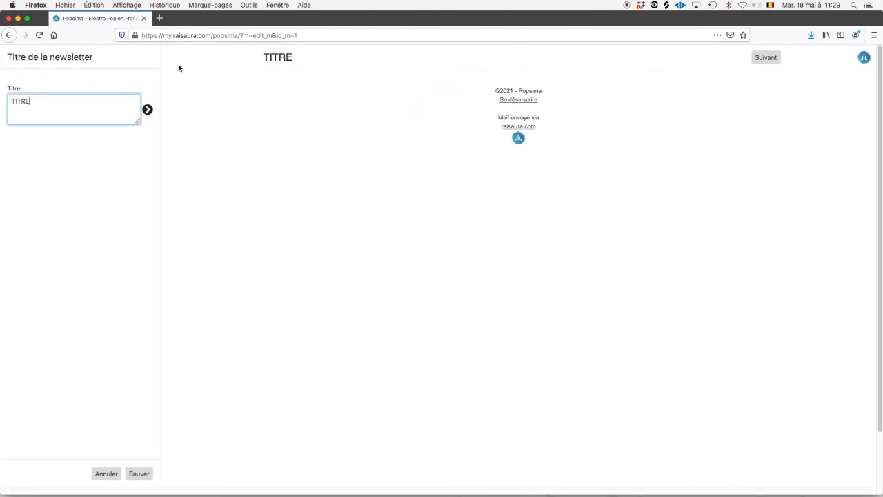
left_click(76, 105)
key("super+a")
key("BackSpace")
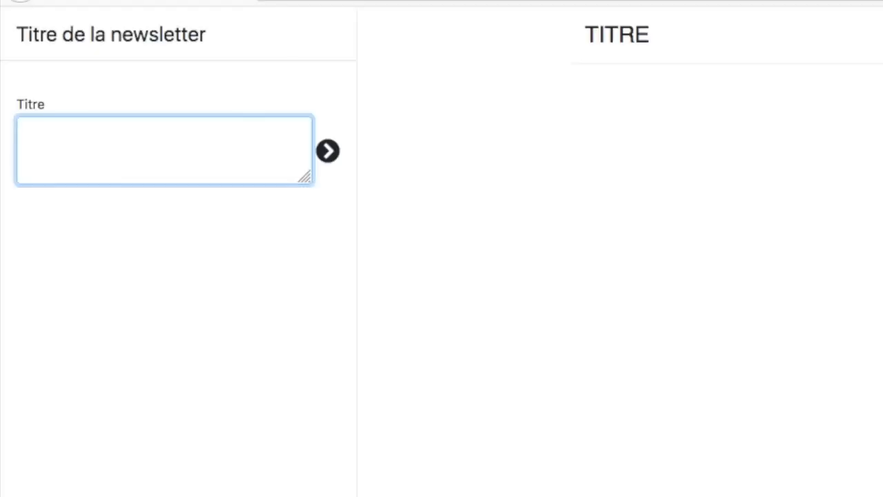
type("Ceci est un tzs")
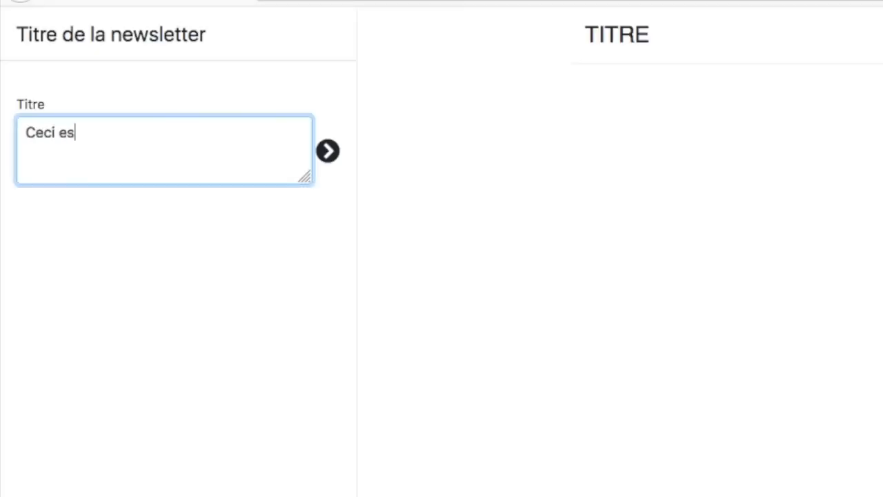
key("BackSpace")
key("BackSpace")
type("est d'envoi d'")
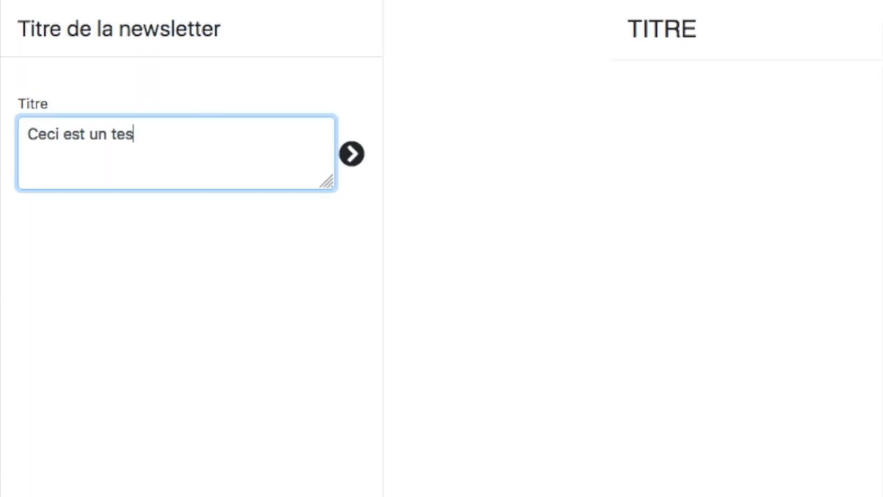
type("ema")
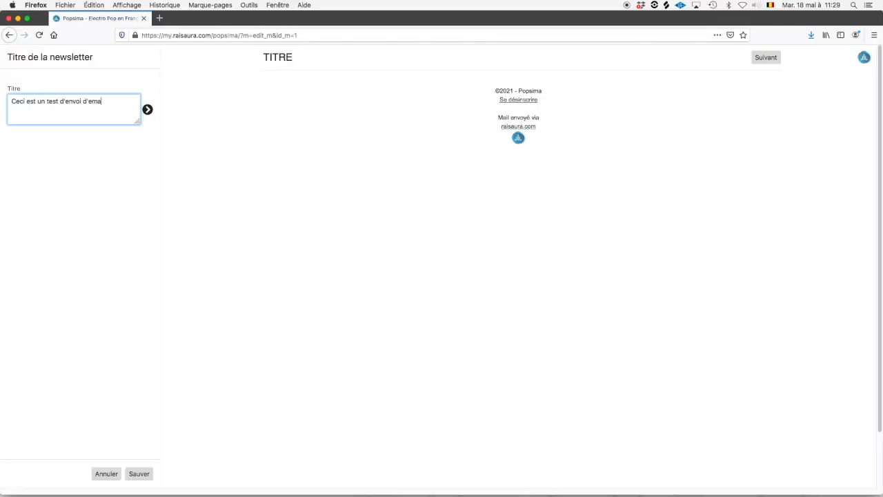
type("il")
left_click(138, 474)
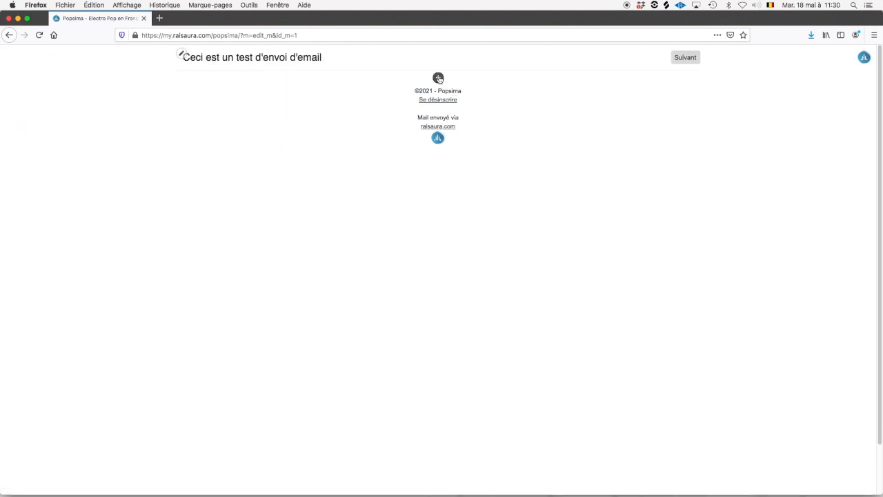
left_click(439, 78)
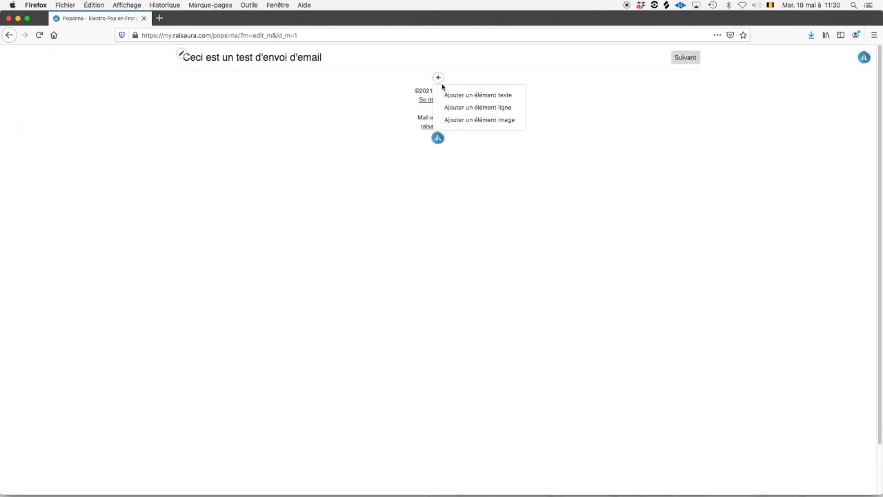
Add a text block reading 'Bonjour ceci est un test.' and save it.
left_click(485, 100)
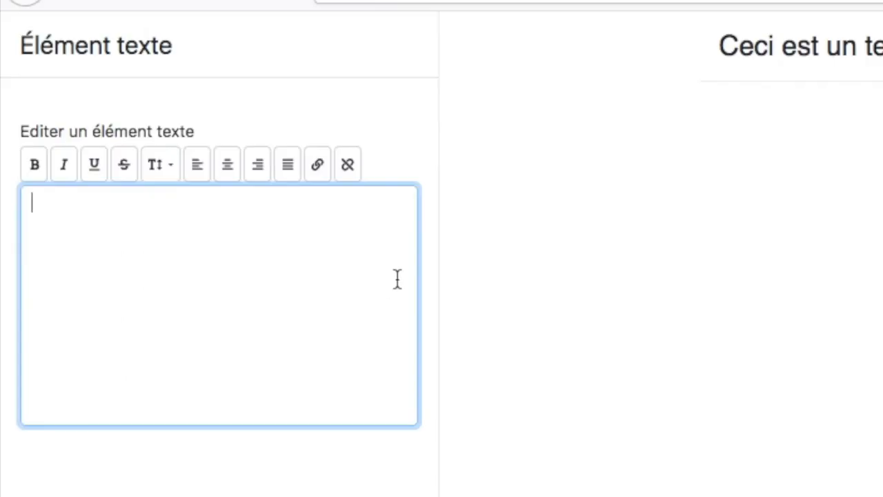
type("Bonjour ceci e")
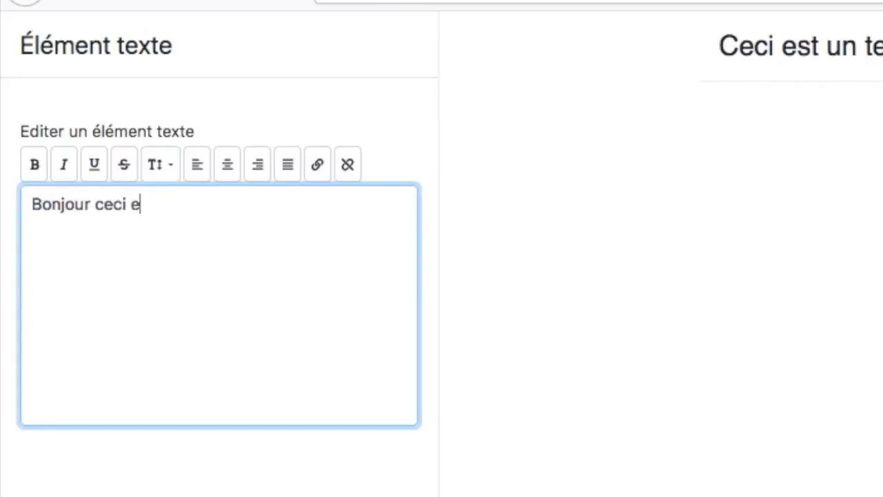
type("st un test.")
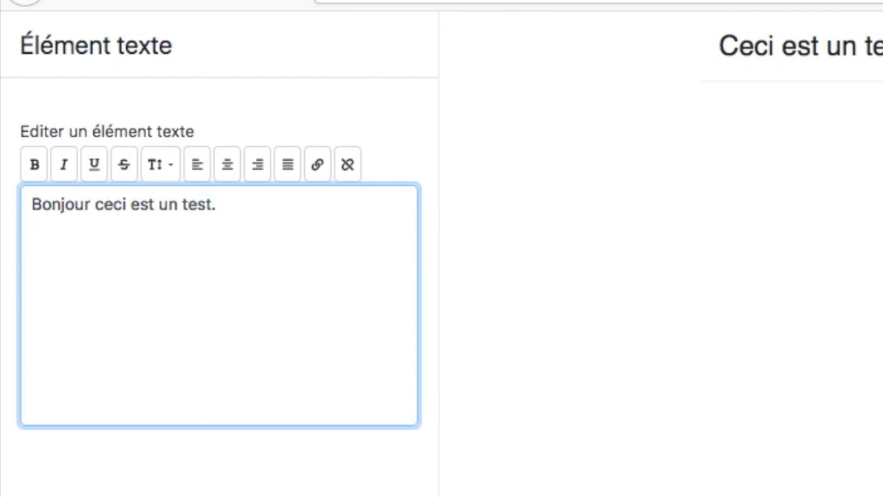
left_click(138, 473)
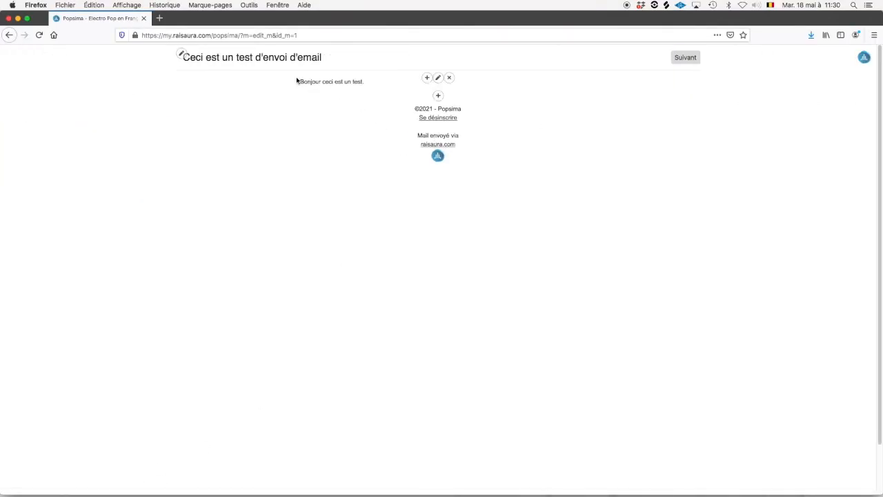
mouse_move(300, 78)
left_mouse_down()
mouse_move(359, 82)
mouse_move(303, 82)
left_mouse_up()
left_click(438, 77)
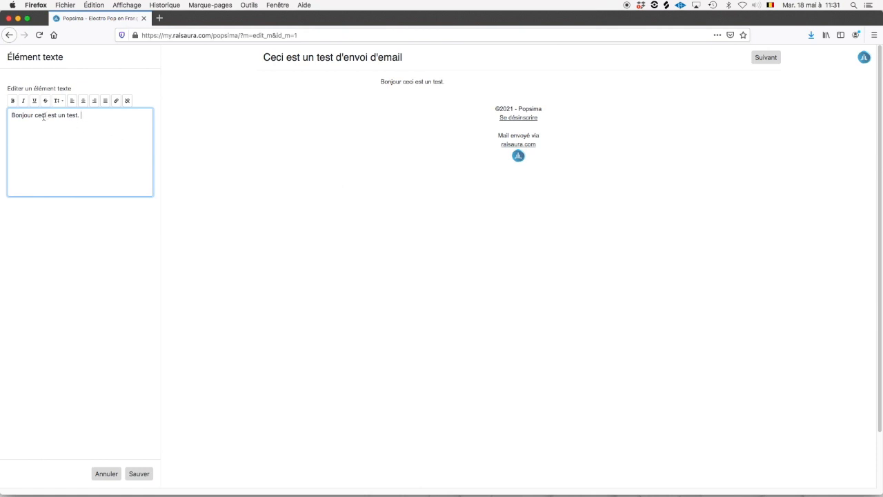
left_click(83, 116)
left_click_drag(78, 115, 1, 114)
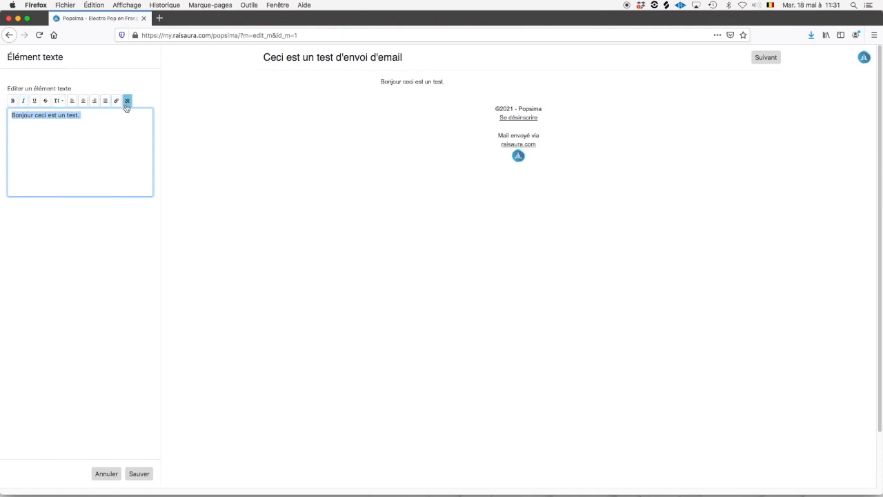
double_click(75, 114)
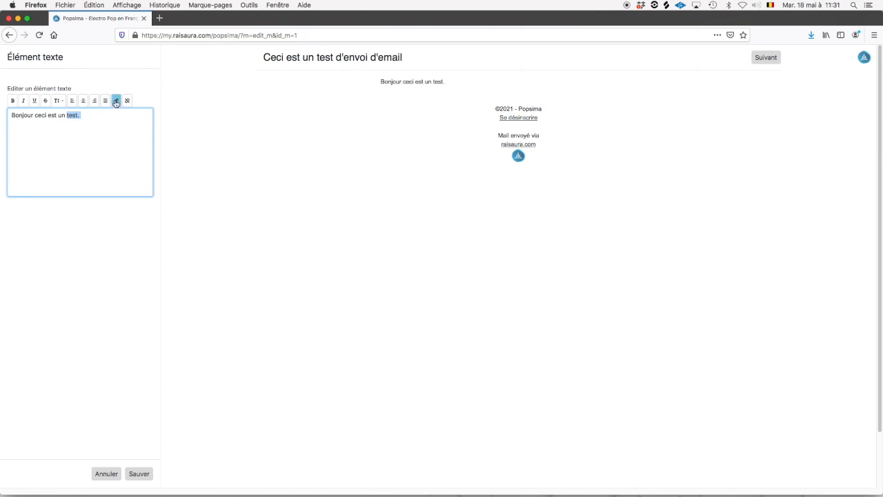
left_click(116, 101)
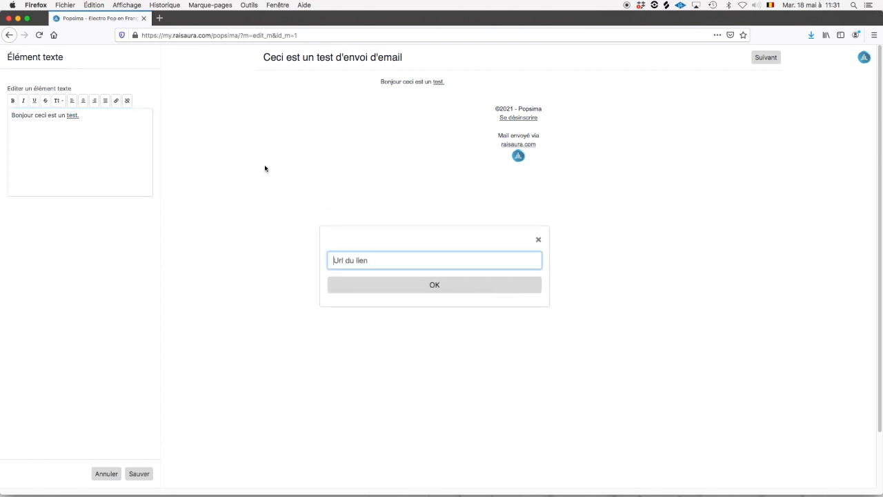
type("https://www.popsima.com")
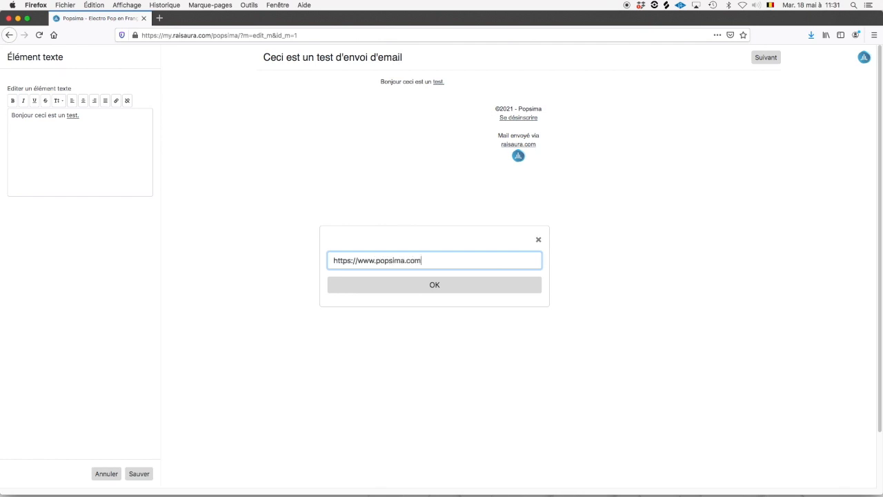
left_click(396, 291)
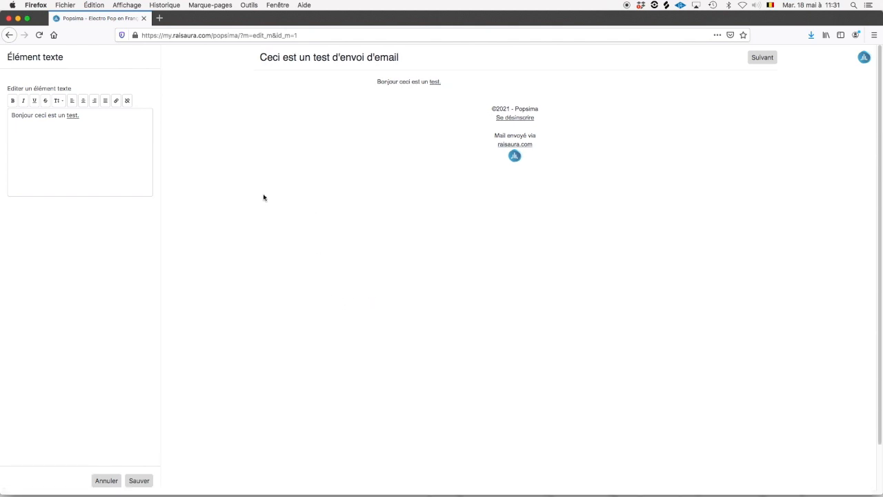
left_click_drag(80, 115, 67, 118)
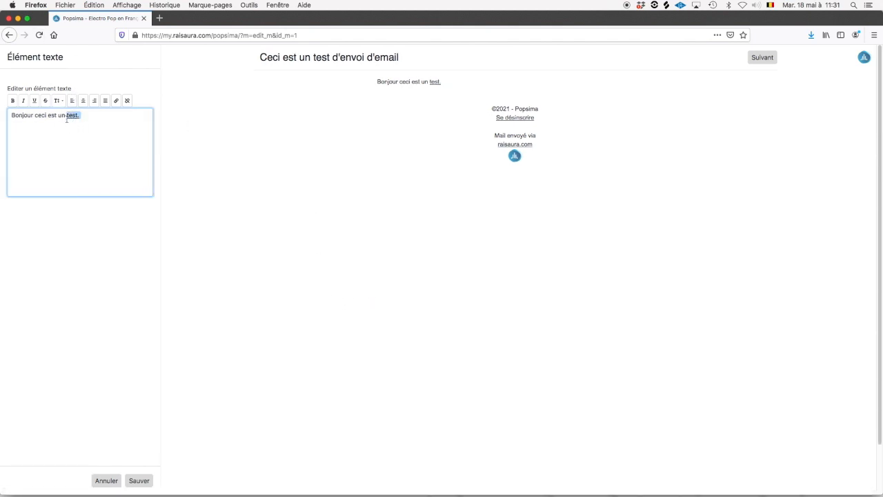
left_click(11, 101)
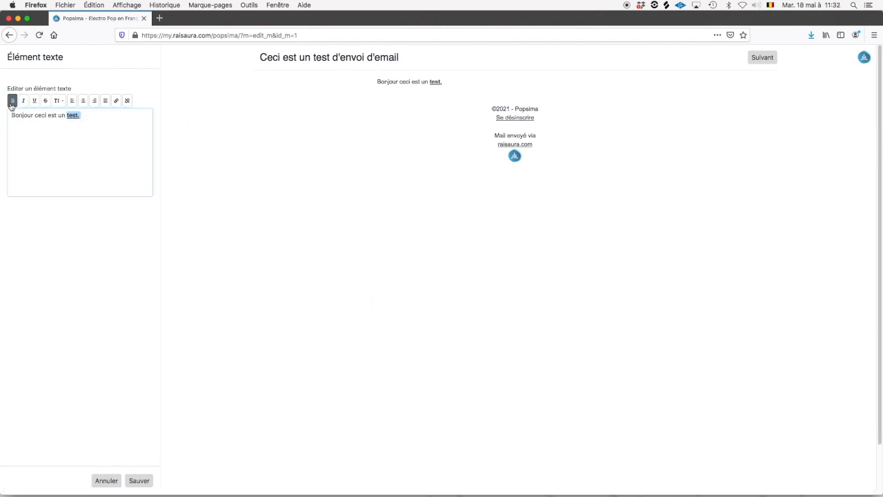
left_click(138, 480)
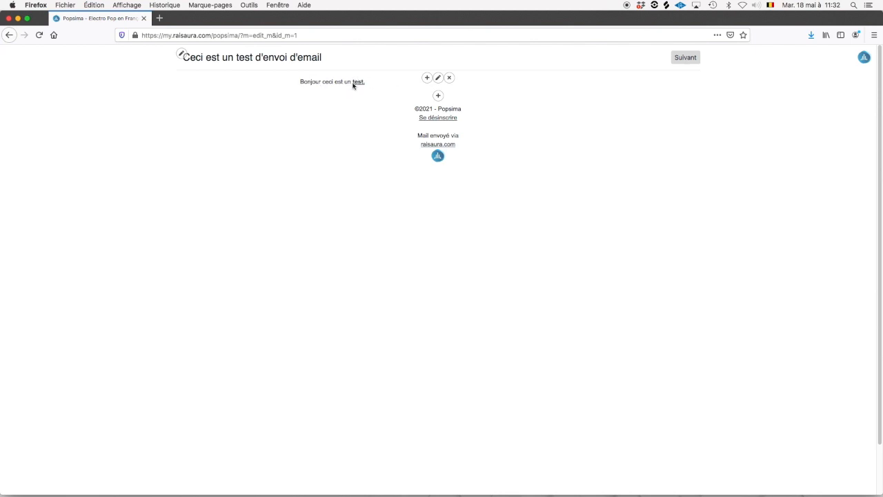
Add a line element below the text, coloured blue and thickened so it shows.
left_click(438, 98)
left_click(461, 126)
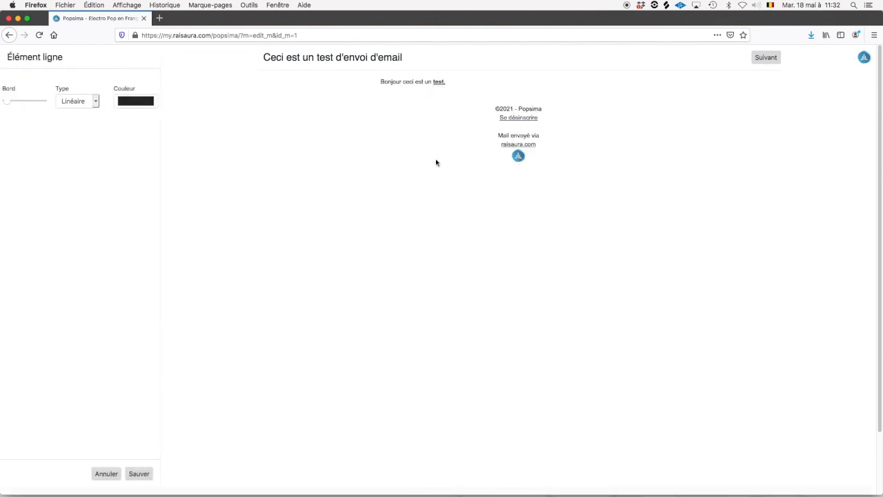
left_click(145, 104)
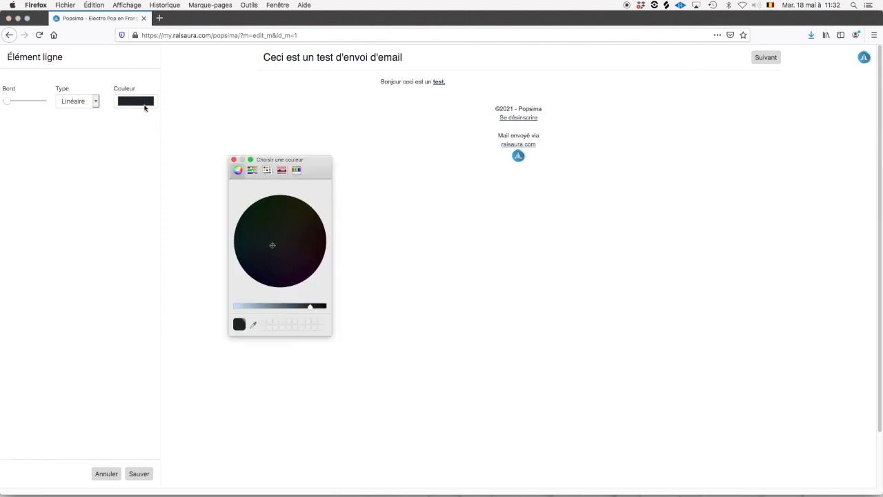
left_click_drag(311, 305, 250, 305)
left_click_drag(267, 251, 255, 250)
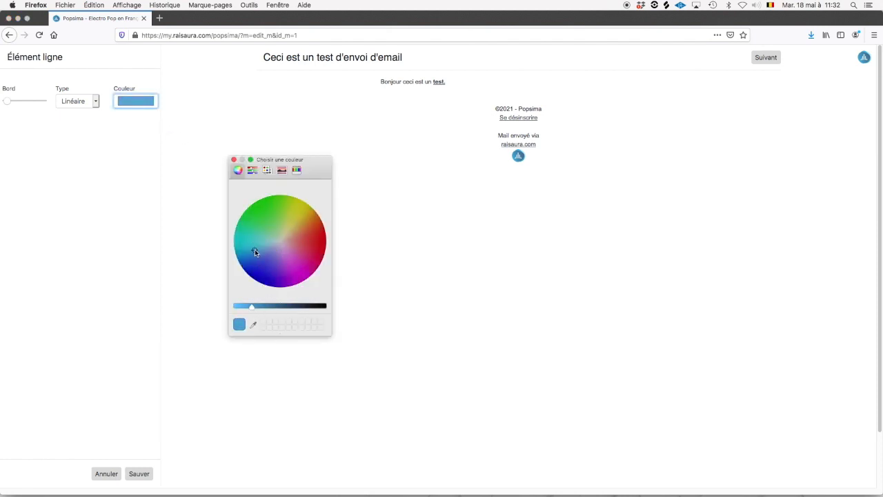
left_click(233, 160)
mouse_move(20, 103)
left_mouse_down()
mouse_move(32, 103)
mouse_move(12, 101)
mouse_move(45, 103)
mouse_move(15, 101)
left_mouse_up()
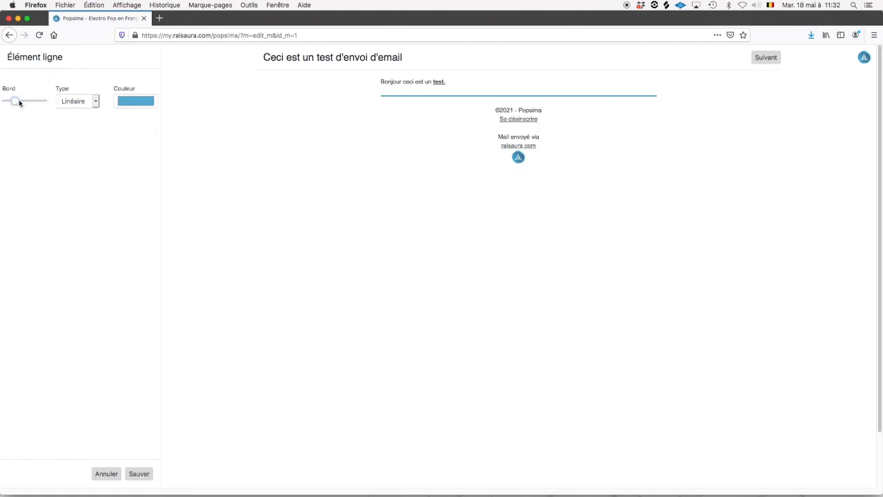
Set the line style to Linéaire double and save the divider.
left_click(87, 102)
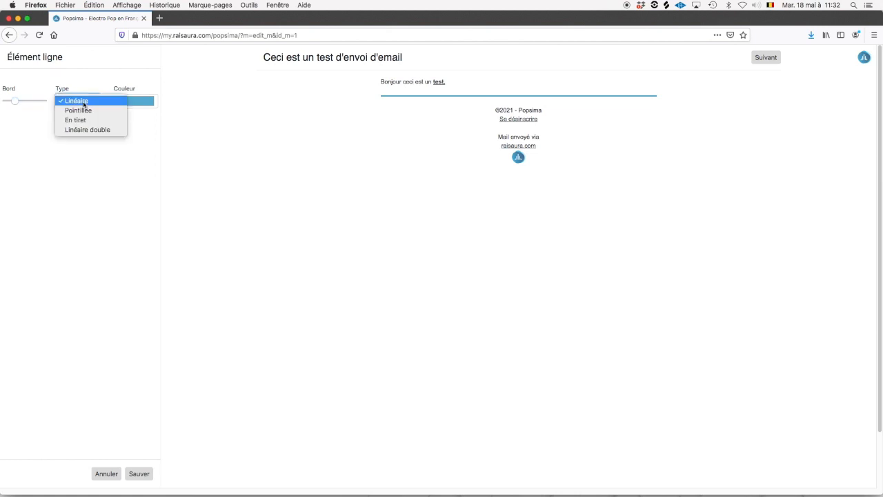
left_click(88, 111)
left_click(84, 100)
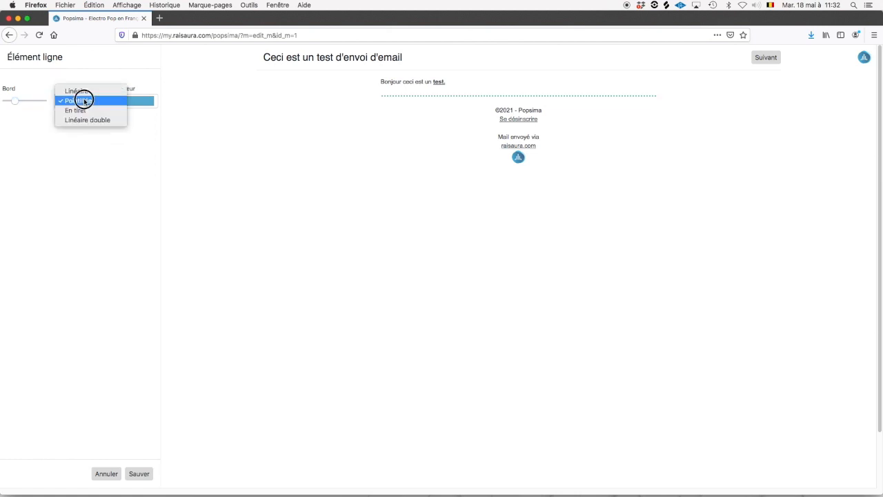
left_click(90, 112)
left_click(90, 102)
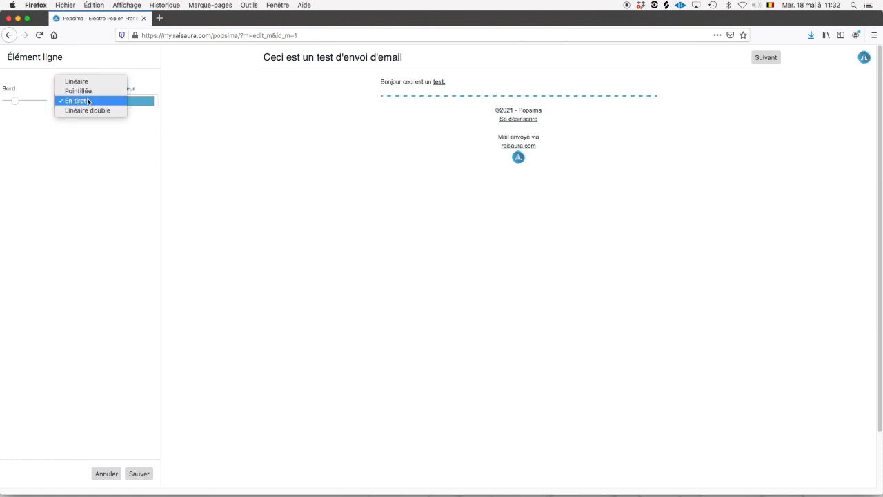
left_click(92, 111)
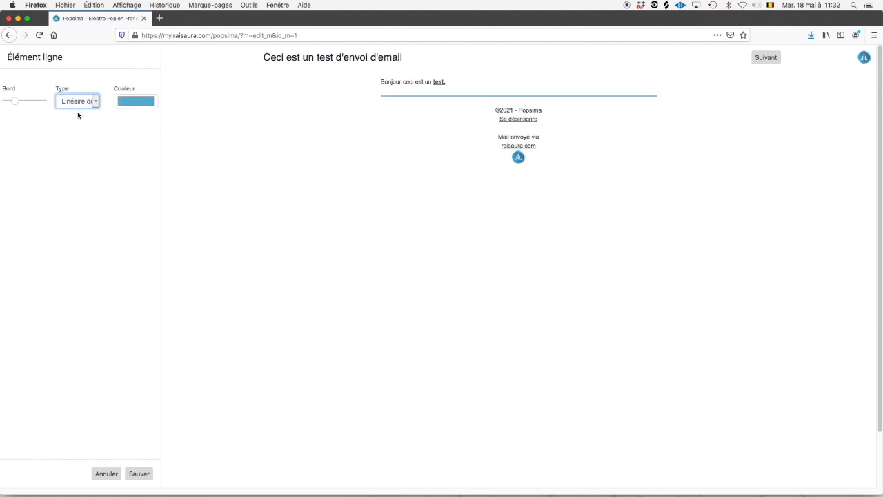
left_click(71, 102)
left_click(70, 102)
left_click(73, 107)
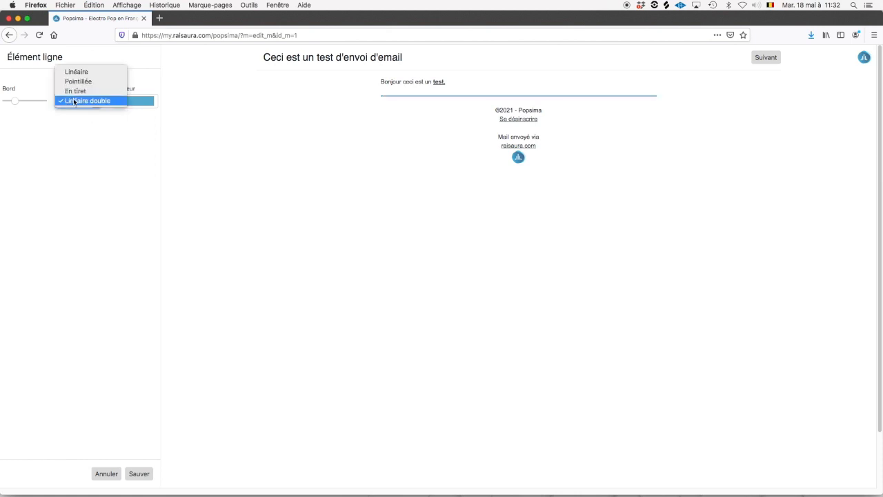
left_click(102, 177)
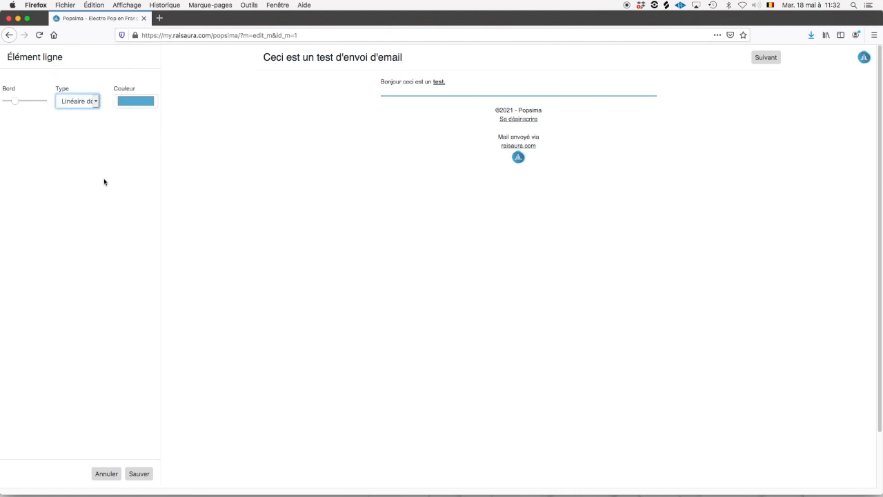
left_click(139, 473)
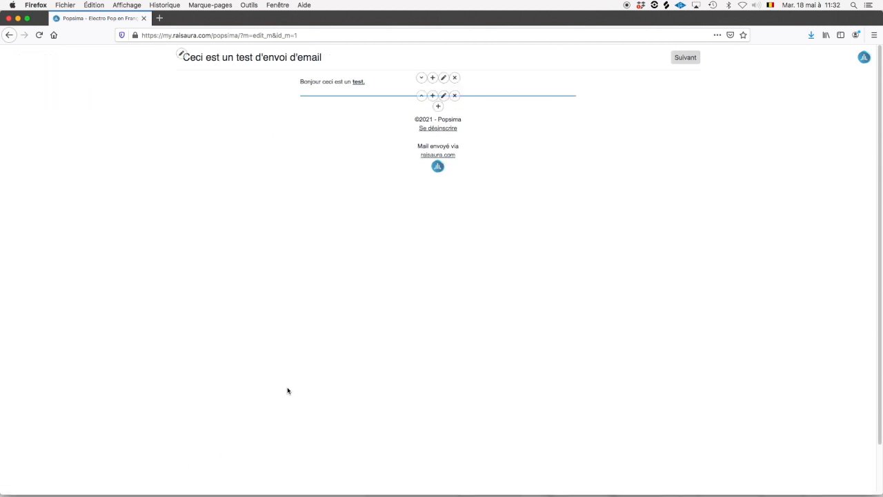
Insert the portrait image 186036019_18092.png from the library as a new image block.
left_click(437, 107)
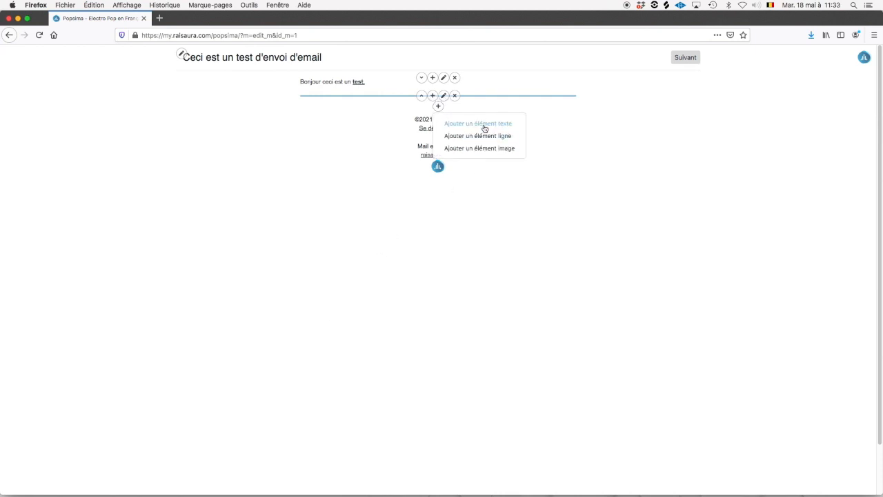
left_click(481, 147)
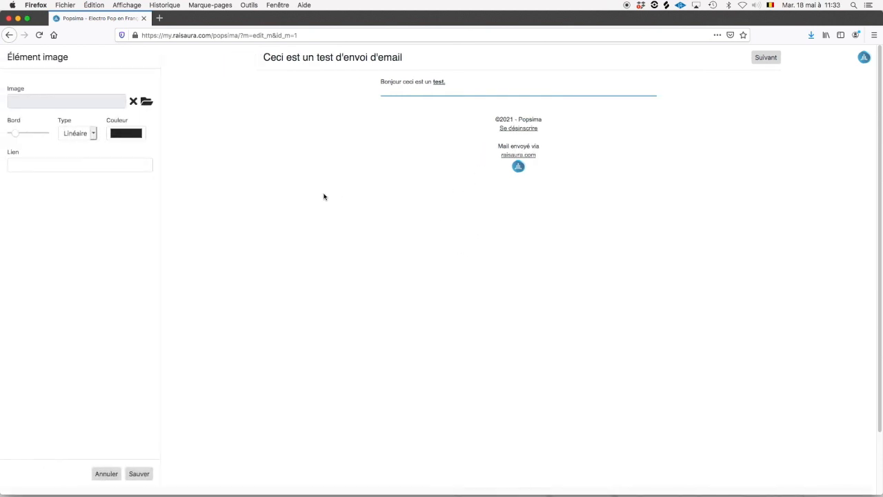
left_click(146, 102)
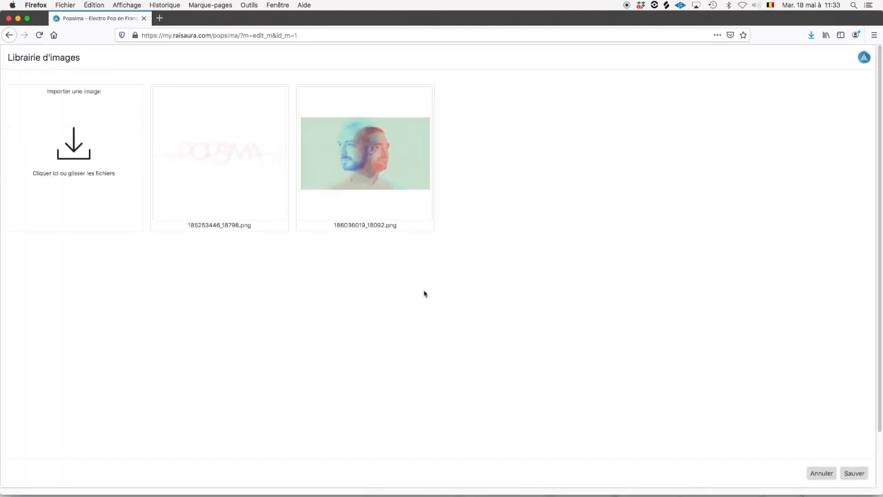
left_click(381, 180)
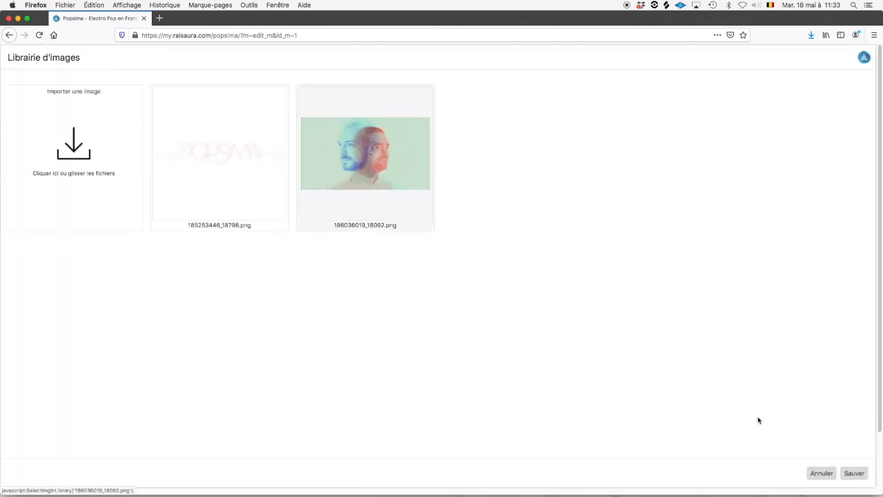
left_click(855, 473)
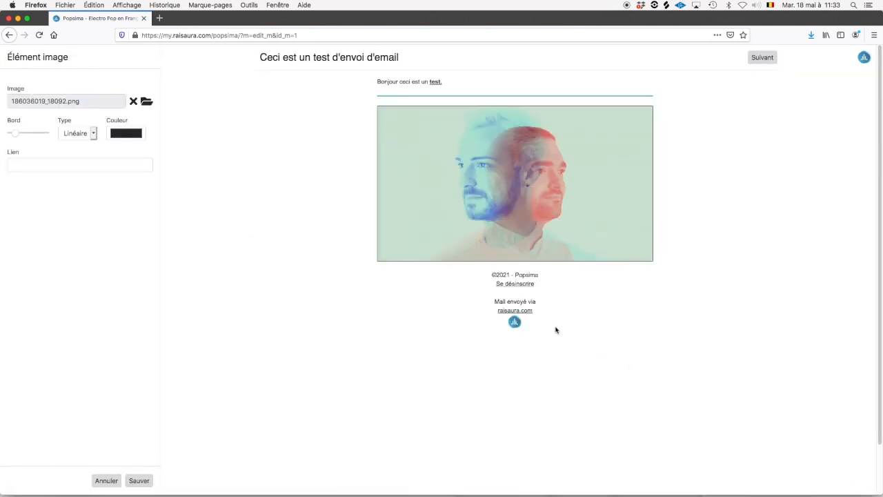
left_click(72, 165)
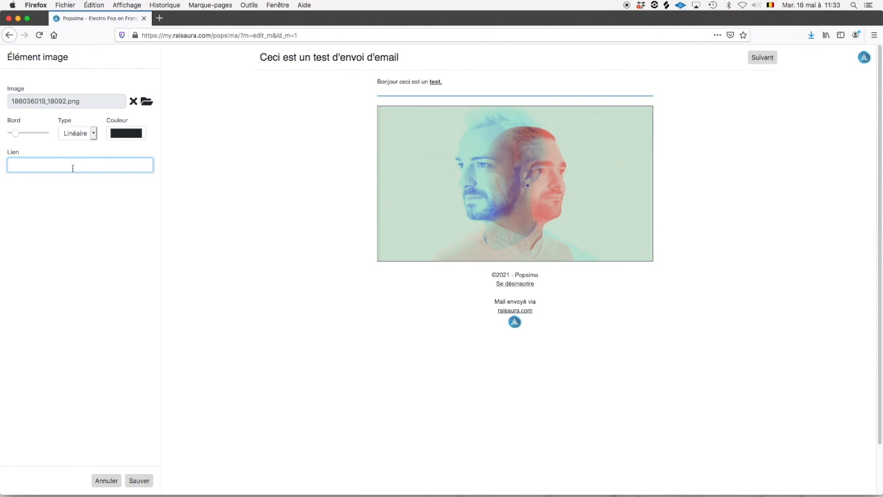
type("https://www/")
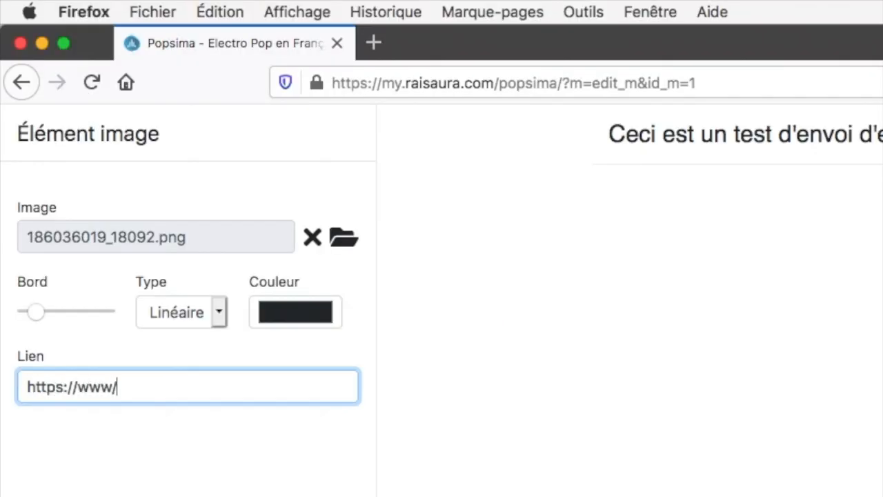
key("BackSpace")
type(".popsima.com")
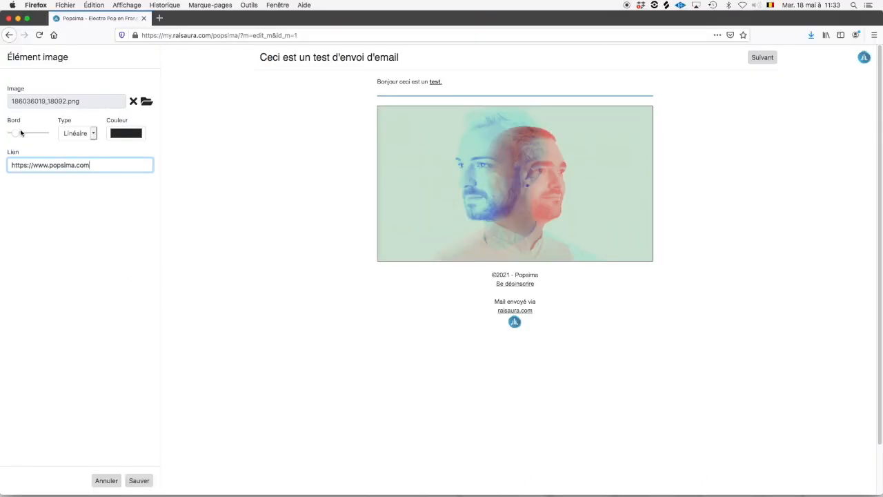
Try a blue double border on the image, then reset the border to 0 and save.
left_click_drag(21, 133, 40, 134)
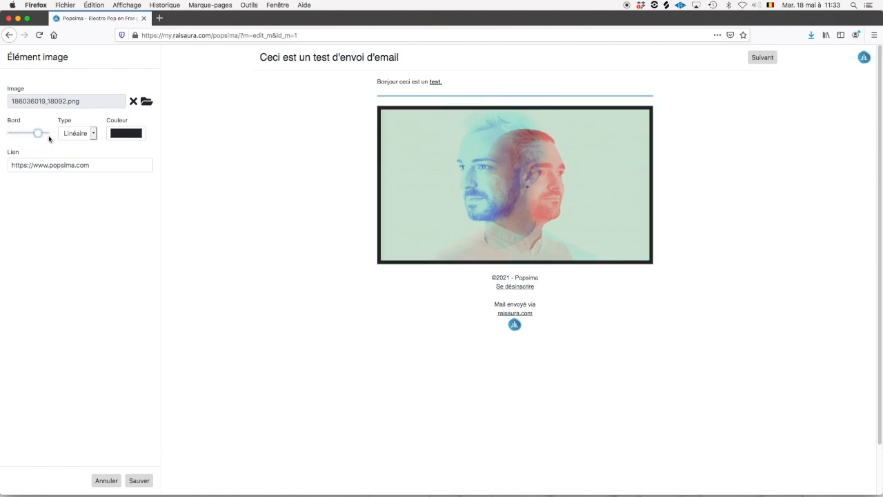
left_click(77, 133)
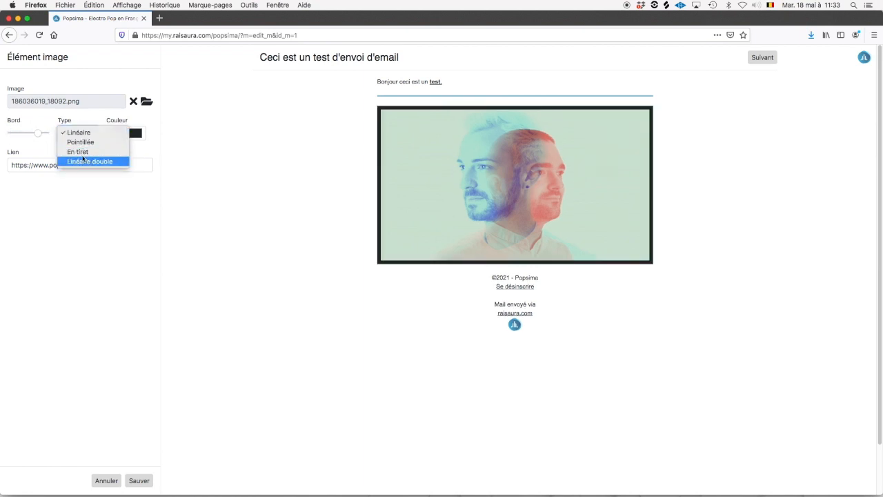
left_click(83, 160)
left_click(134, 134)
left_click(249, 253)
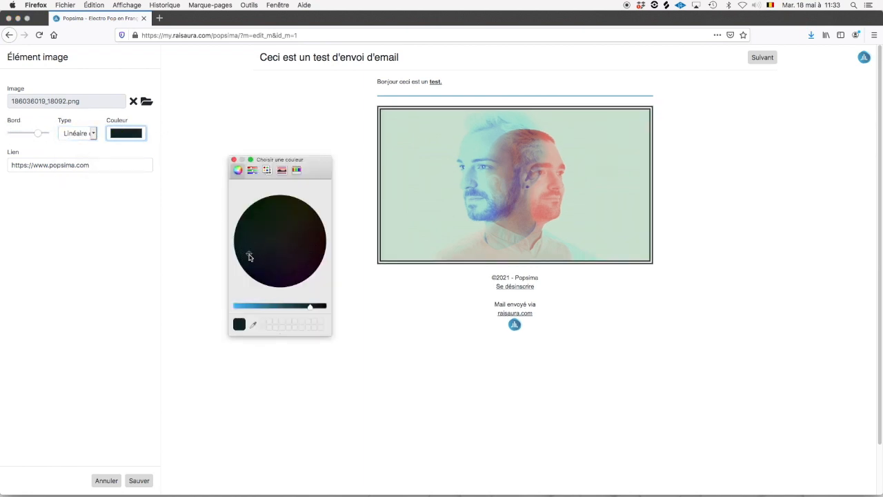
left_click(241, 308)
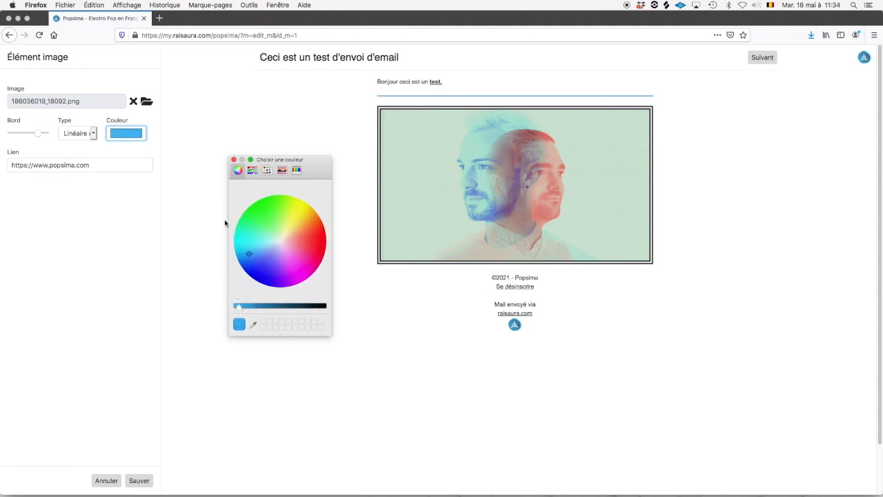
left_click(233, 160)
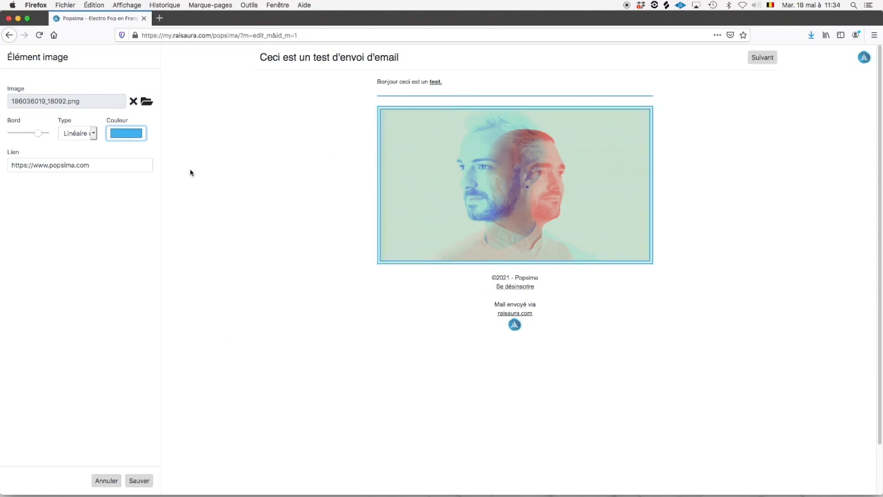
left_click(66, 132)
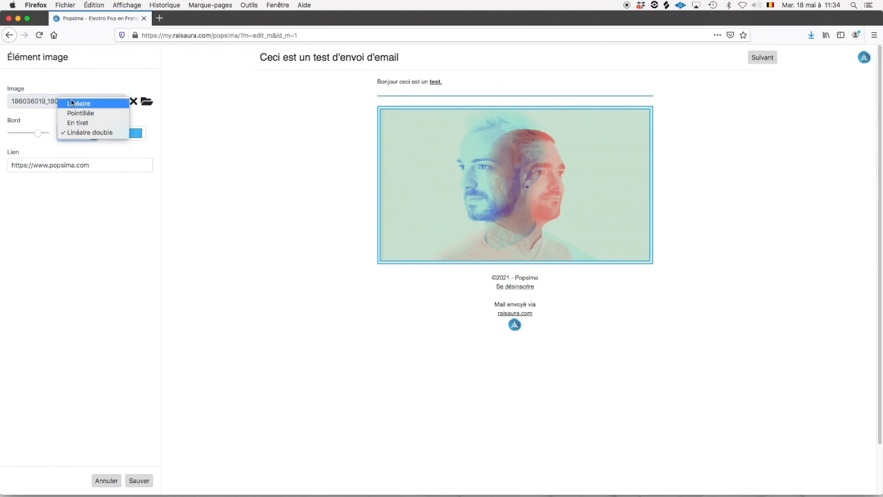
left_click(74, 103)
left_click_drag(33, 134, 10, 133)
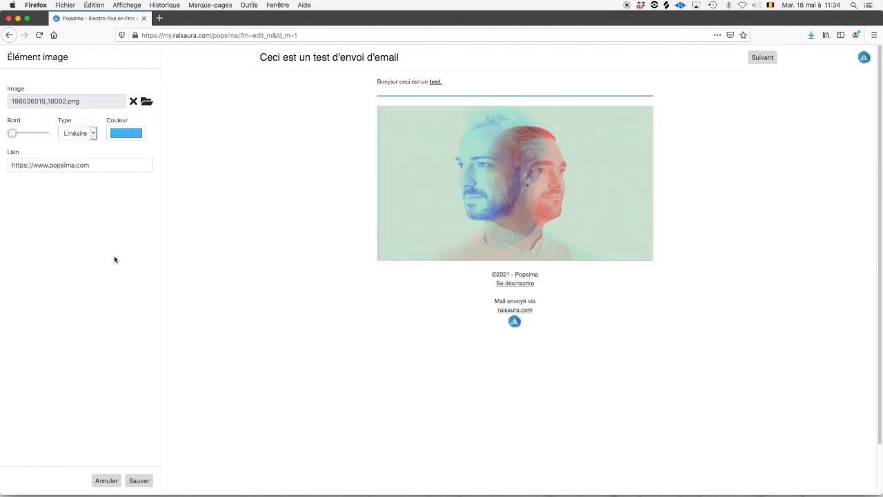
left_click(138, 482)
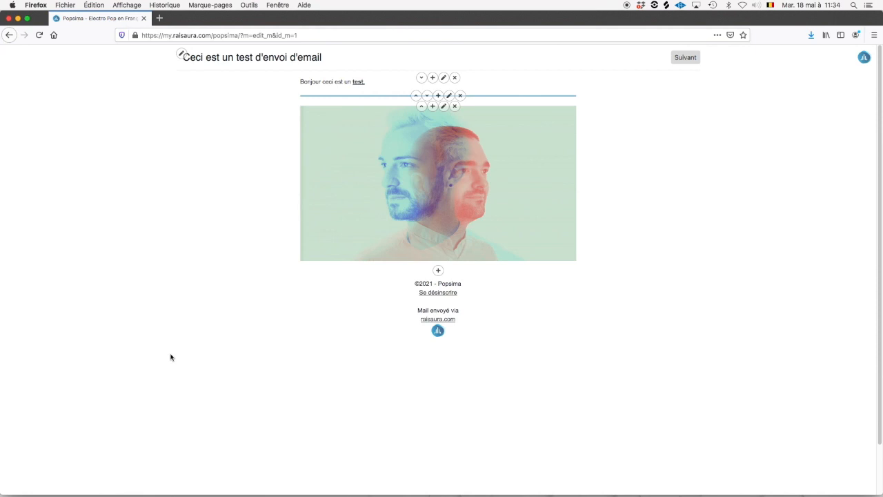
Leave the email editor with Suivant and show the Automation tab's welcome mail.
left_click(677, 61)
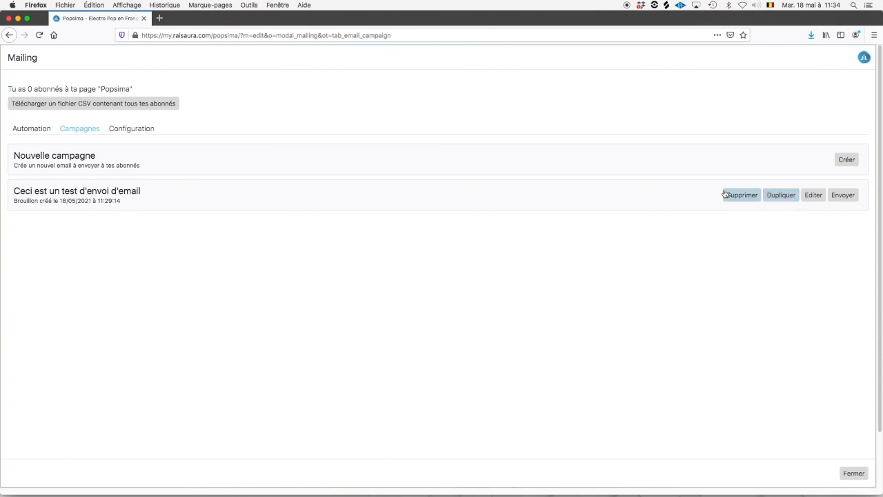
left_click(36, 129)
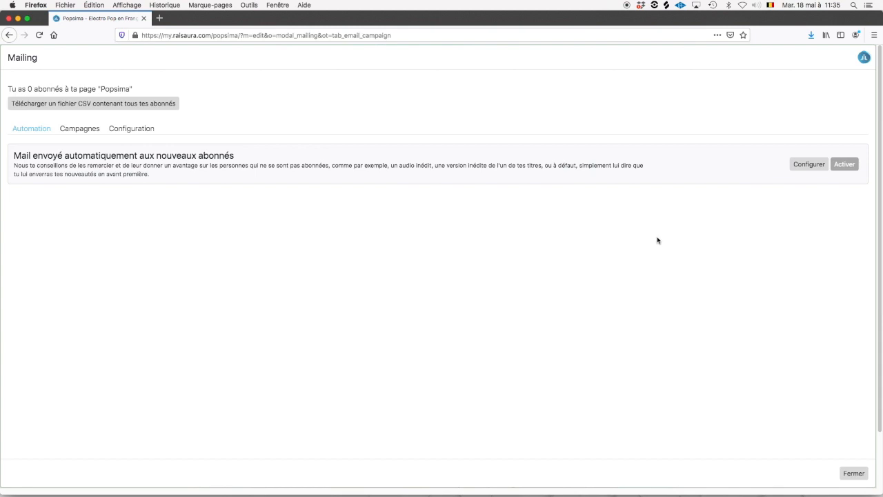
Configure the welcome mail with title TEST 1 and text Test 2, then activate it.
left_click(811, 167)
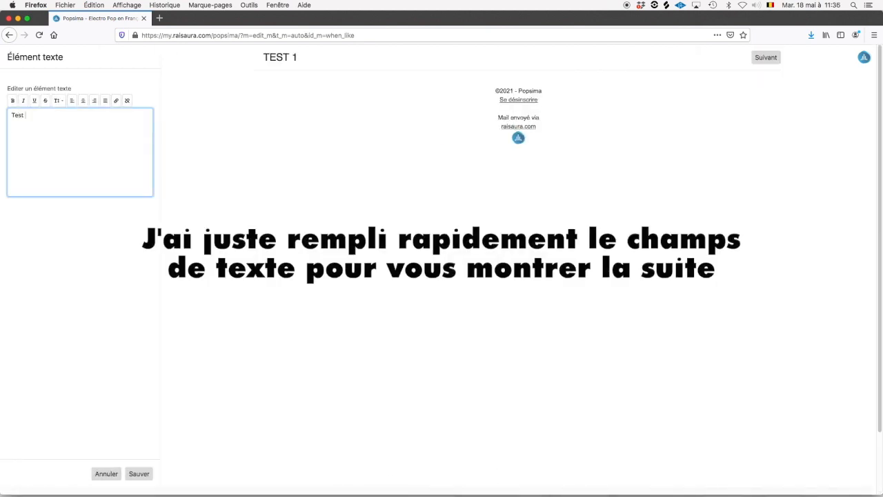
left_click(141, 474)
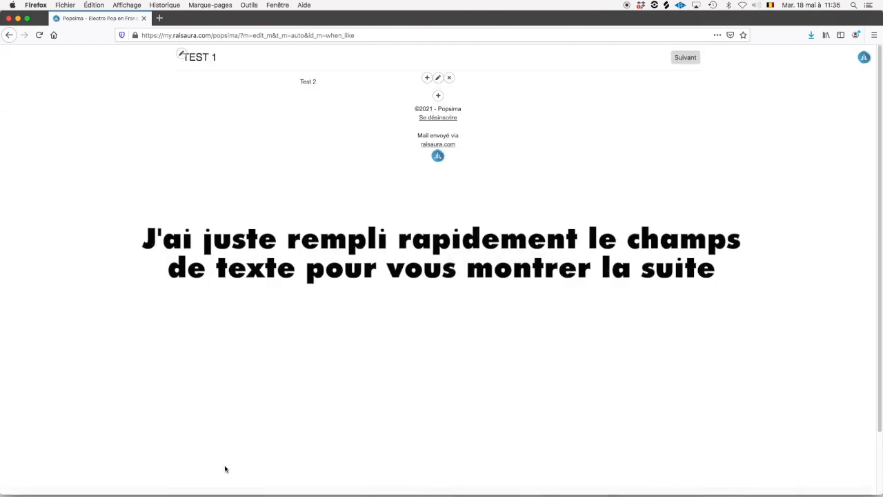
left_click(685, 58)
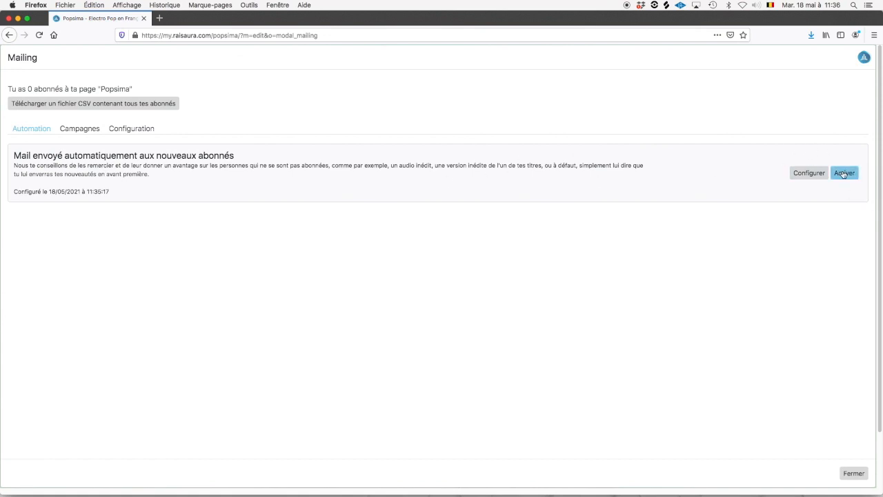
left_click(841, 176)
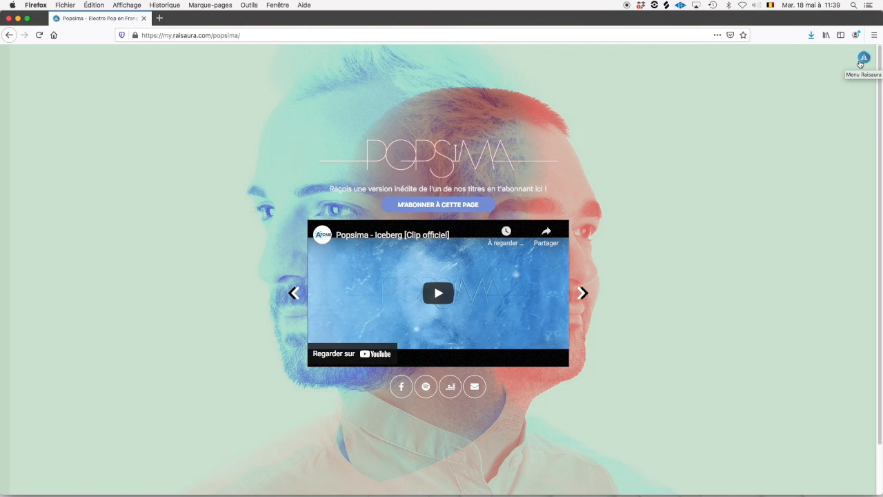
left_click(324, 34)
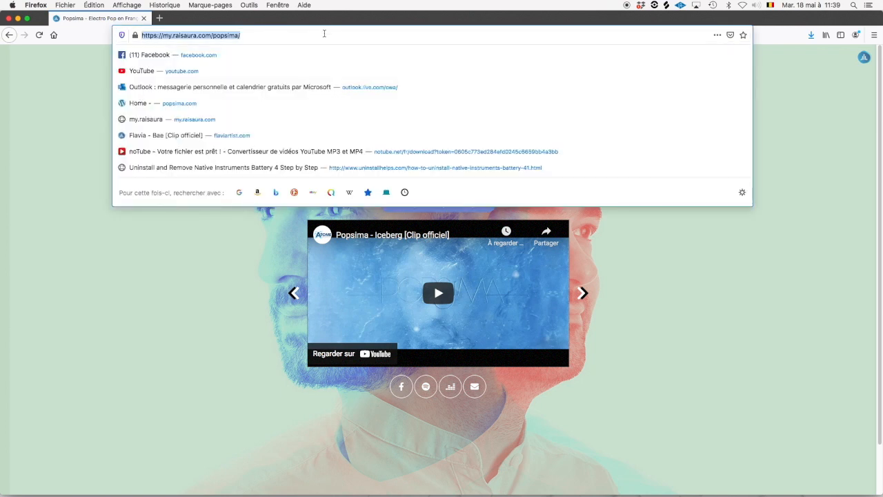
left_click(670, 312)
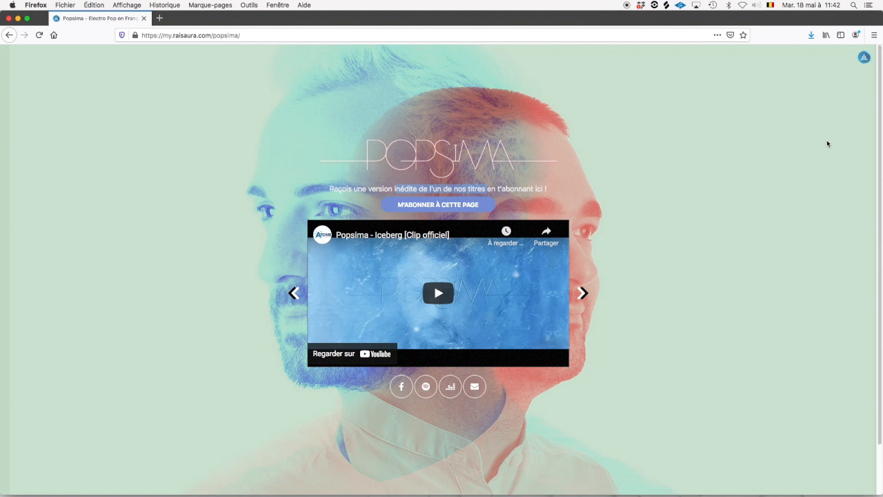
Open the account menu from the menu icon at the top right.
left_click(863, 61)
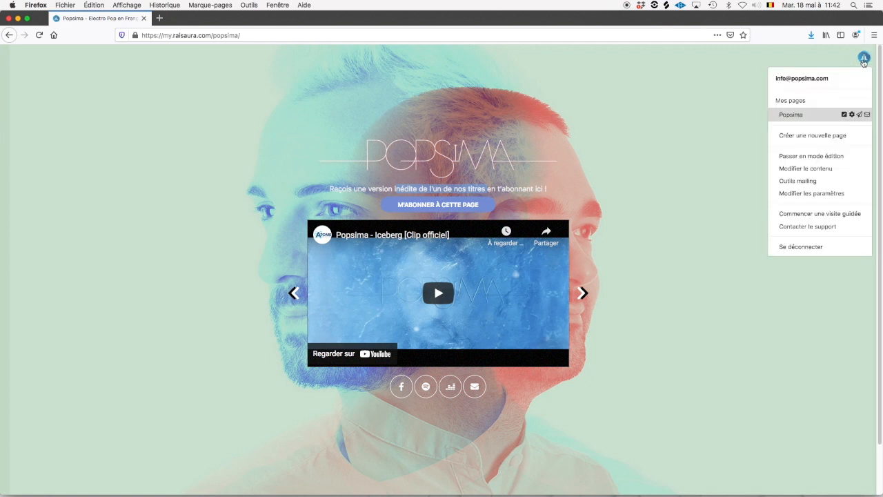